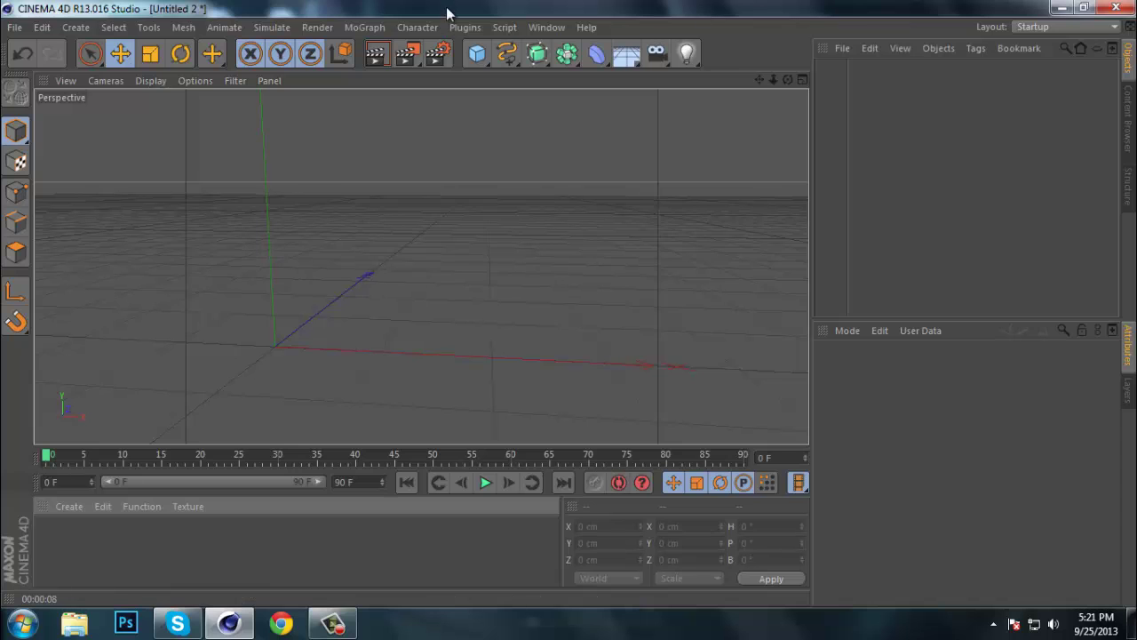
Step: Merge the Illustrator file Inside AI.ai from the ai files folder into the scene
{"action": "left_click", "coordinate": [15, 28]}
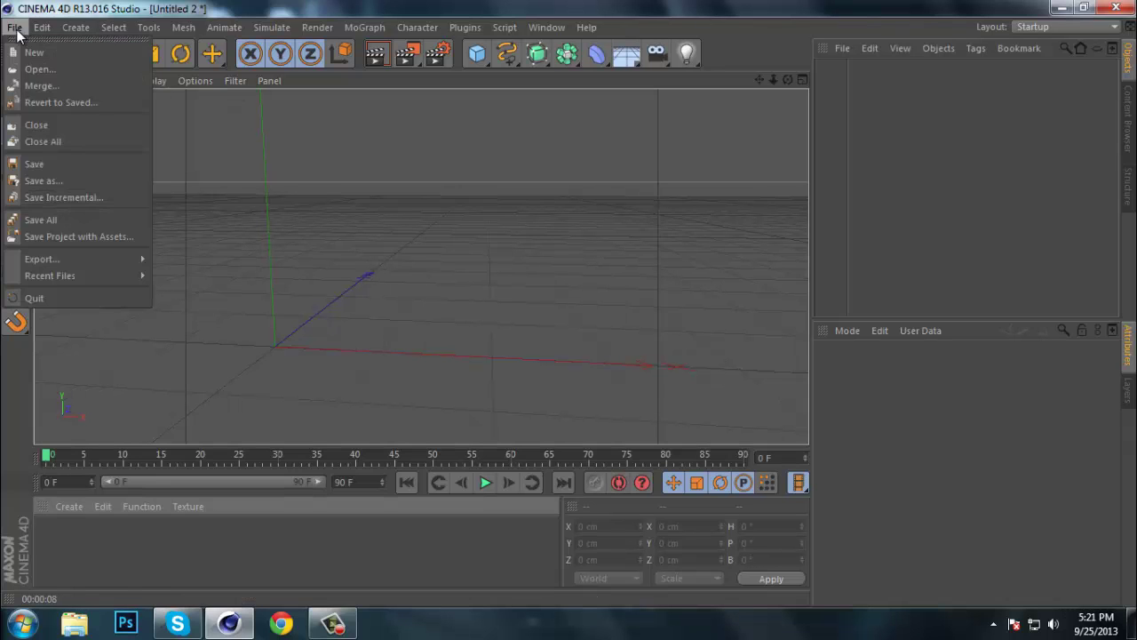
{"action": "left_click", "coordinate": [47, 85]}
{"action": "left_click", "coordinate": [255, 277]}
{"action": "scroll", "coordinate": [258, 284], "scroll_direction": "down", "scroll_amount": 2}
{"action": "scroll", "coordinate": [259, 284], "scroll_direction": "down", "scroll_amount": 15}
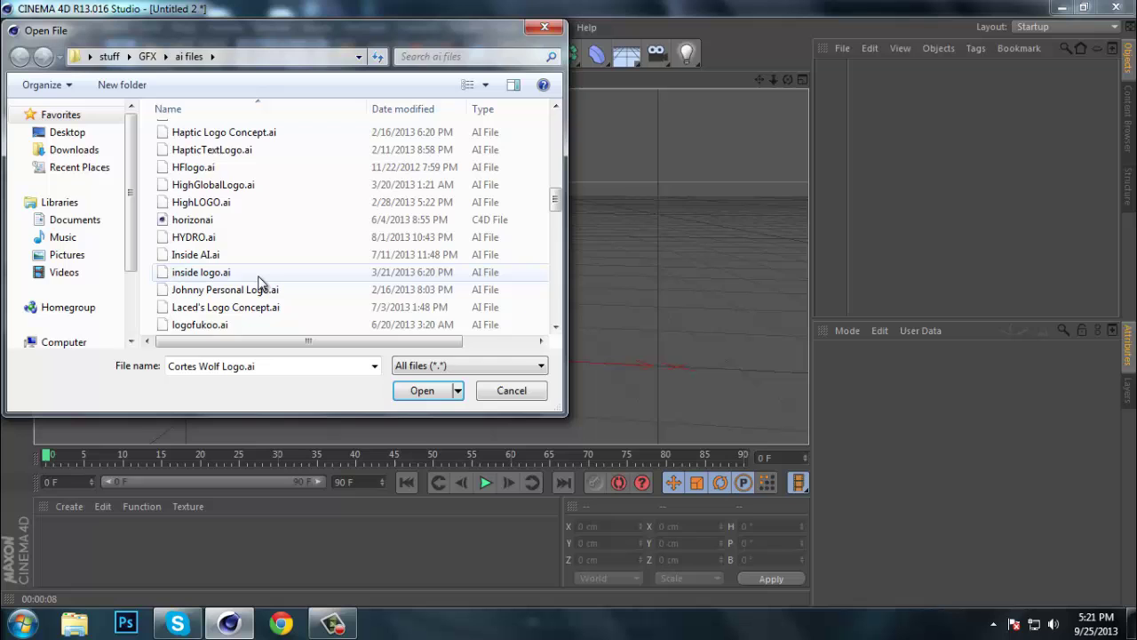
{"action": "scroll", "coordinate": [258, 283], "scroll_direction": "down", "scroll_amount": 8}
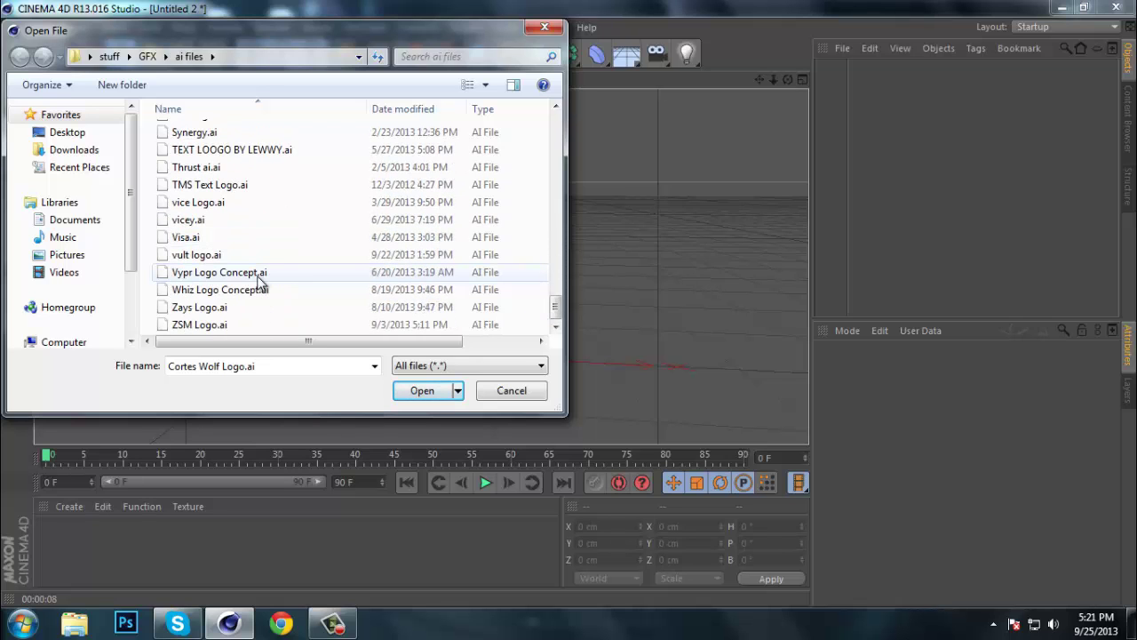
{"action": "scroll", "coordinate": [259, 283], "scroll_direction": "up", "scroll_amount": 4}
{"action": "scroll", "coordinate": [259, 282], "scroll_direction": "up", "scroll_amount": 7}
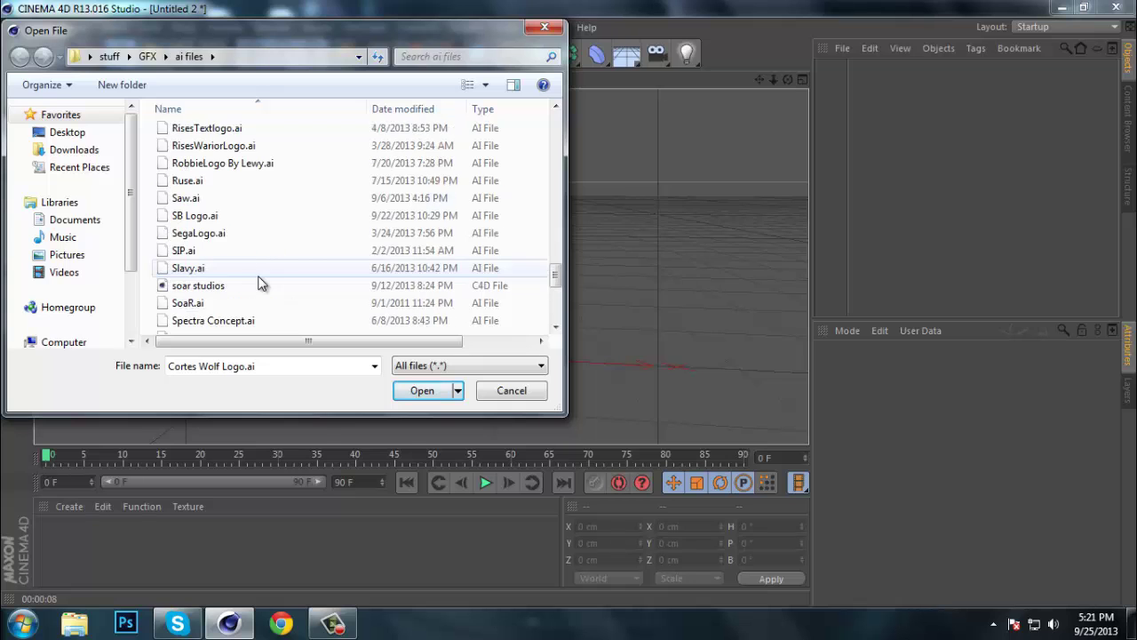
{"action": "scroll", "coordinate": [260, 283], "scroll_direction": "up", "scroll_amount": 4}
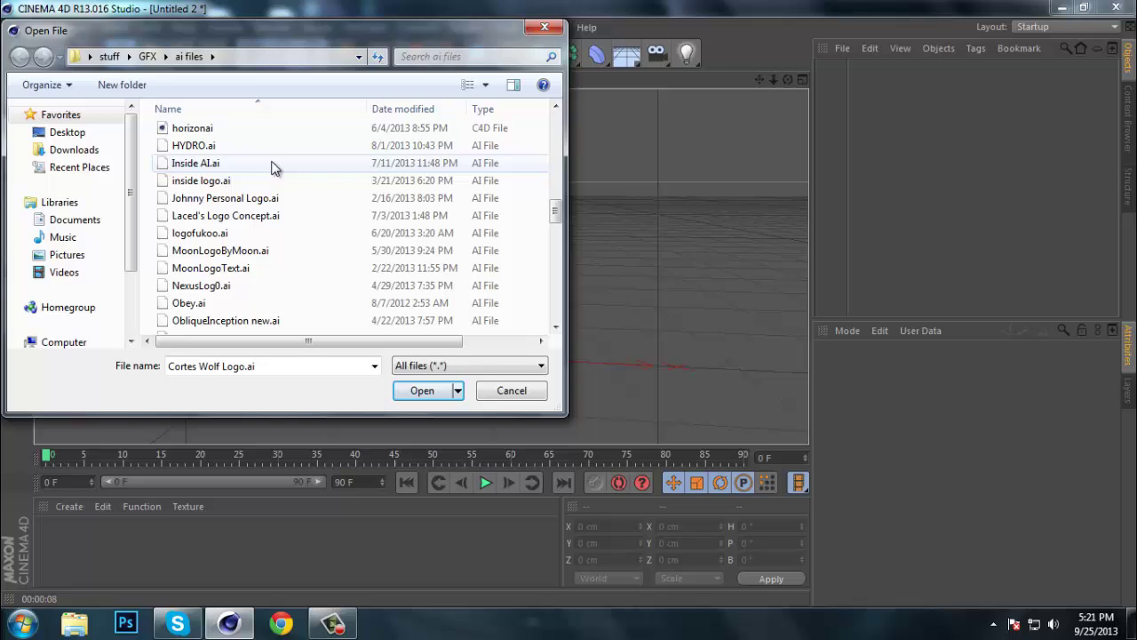
{"action": "double_click", "coordinate": [266, 164]}
Step: Accept the import and connect the five logo paths into a single spline
{"action": "left_click", "coordinate": [245, 308]}
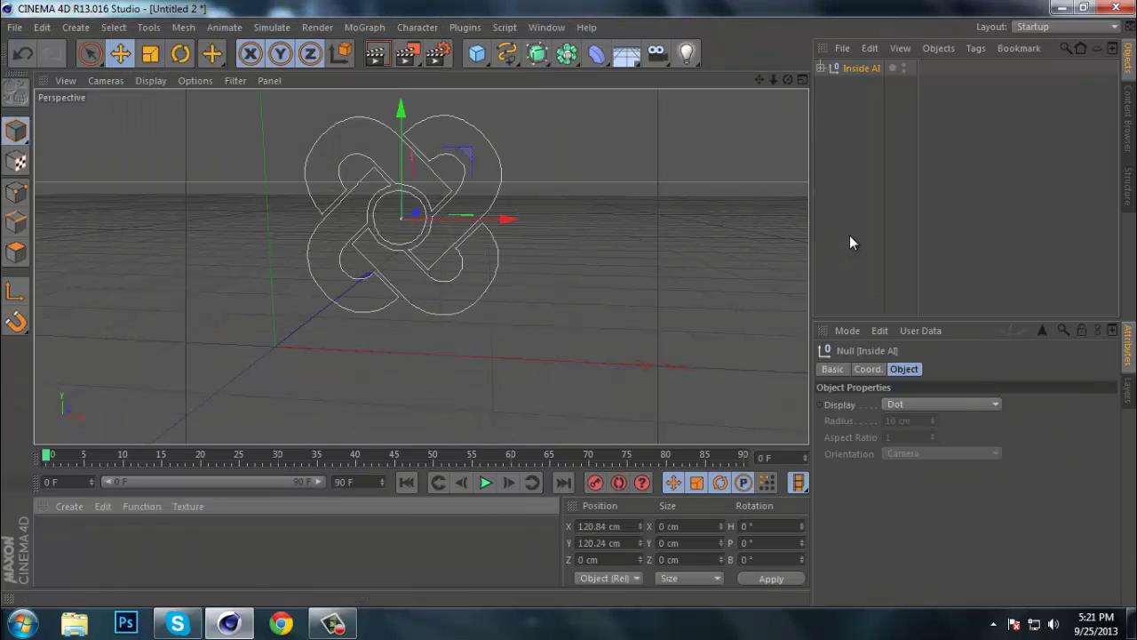
{"action": "left_click", "coordinate": [844, 222]}
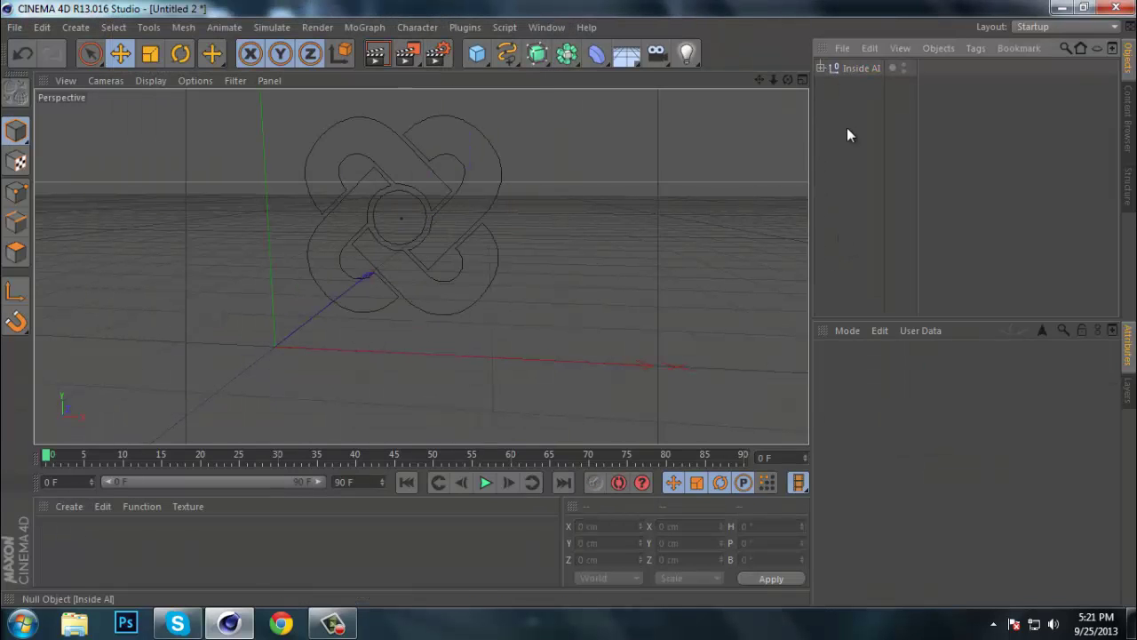
{"action": "left_click", "coordinate": [822, 67]}
{"action": "left_click_drag", "start_coordinate": [862, 109], "coordinate": [839, 89]}
{"action": "right_click", "coordinate": [862, 84]}
{"action": "left_click", "coordinate": [918, 407]}
Step: Delete the now-empty Inside AI null, keeping the merged spline
{"action": "double_click", "coordinate": [862, 84]}
{"action": "key", "text": "Delete"}
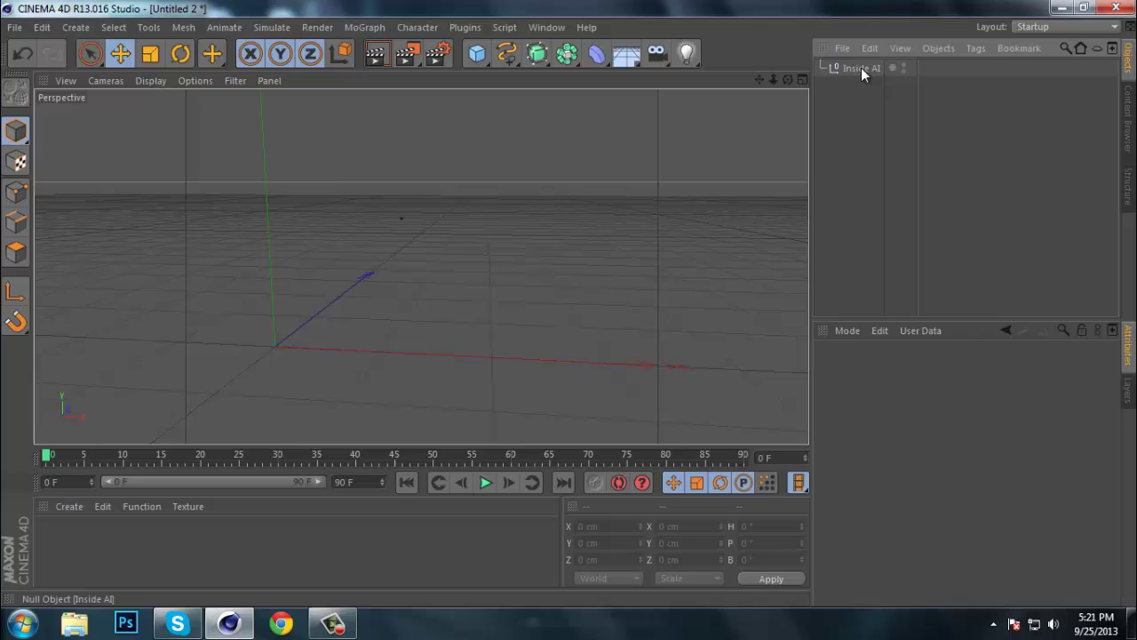
{"action": "key", "text": "ctrl+z"}
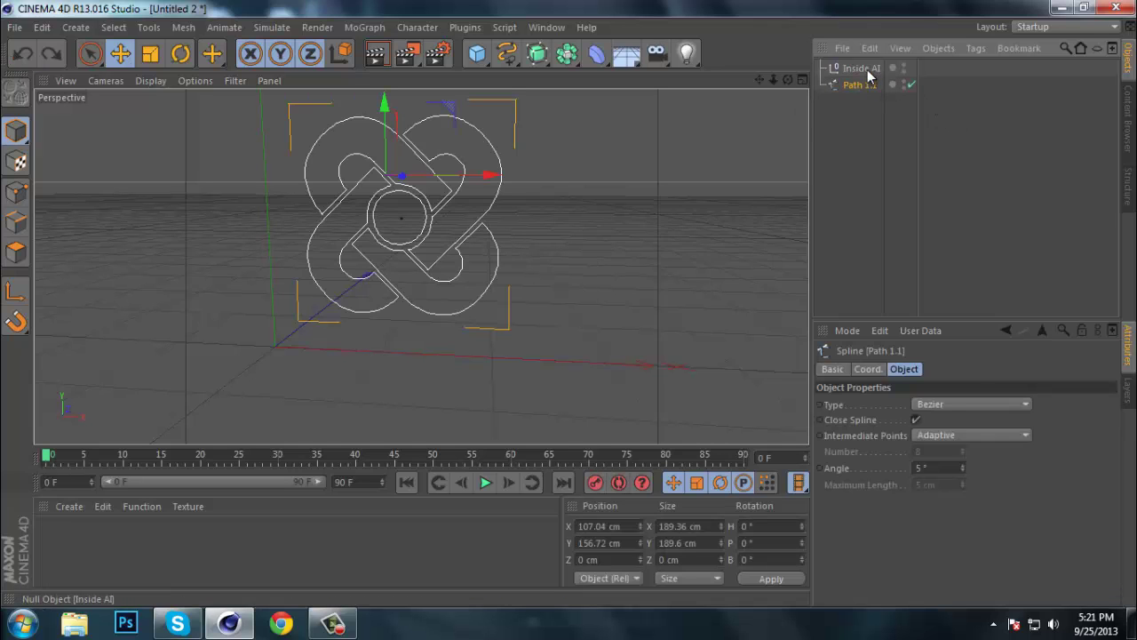
{"action": "double_click", "coordinate": [862, 68]}
{"action": "key", "text": "Delete"}
Step: Rename the merged spline to 'Inside logo cartoon'
{"action": "left_click", "coordinate": [855, 67]}
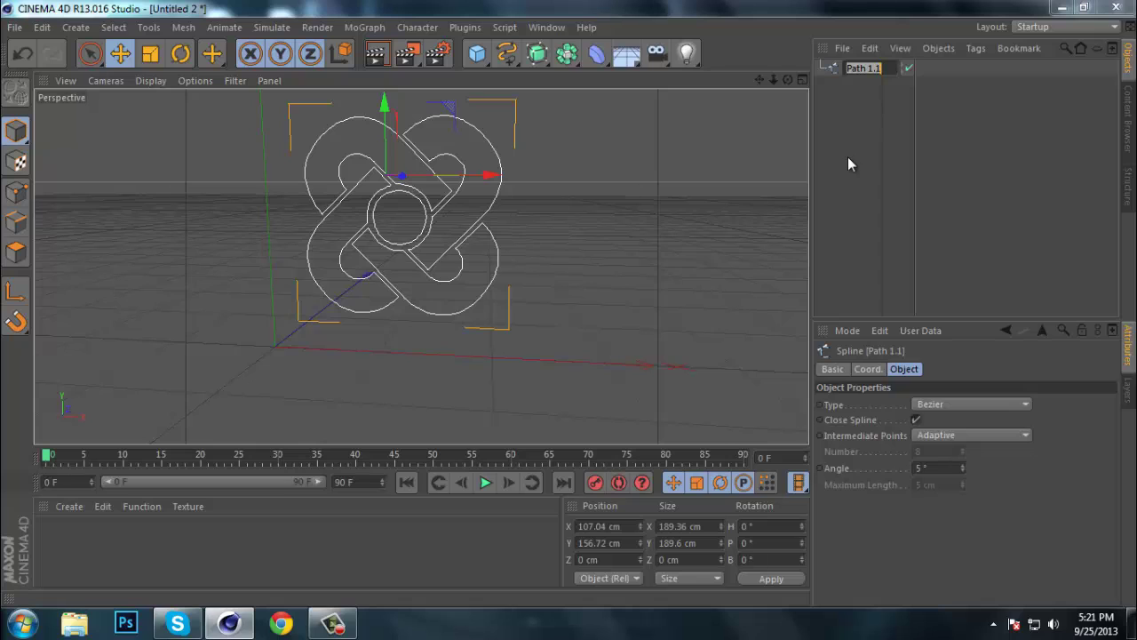
{"action": "type", "text": "Inside logo"}
{"action": "type", "text": " cartoon"}
{"action": "key", "text": "Return"}
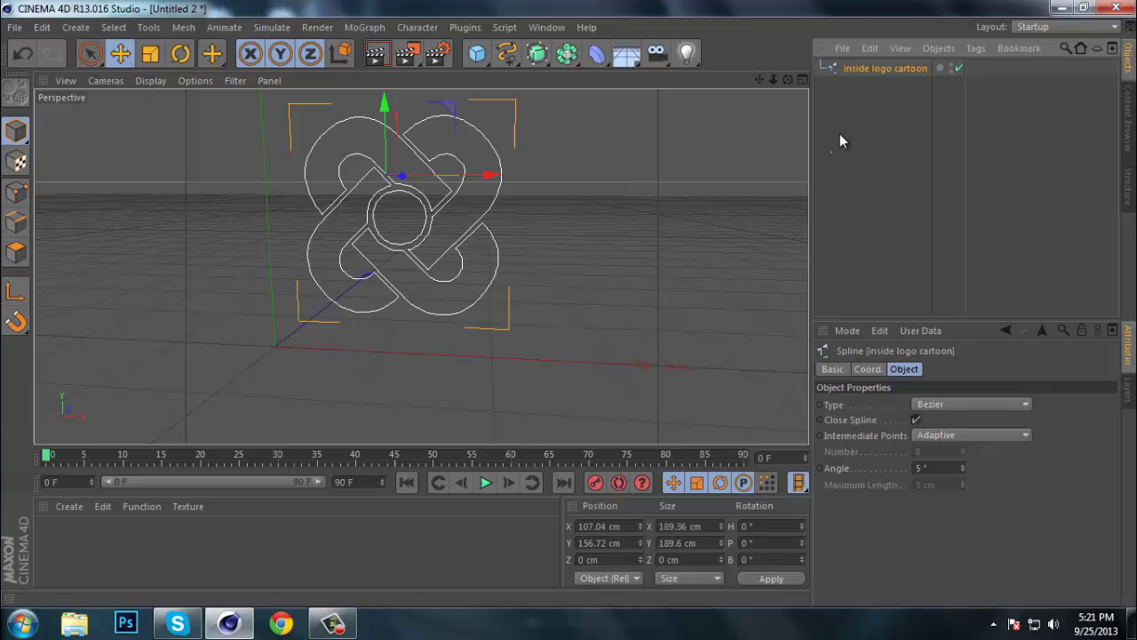
{"action": "left_click", "coordinate": [839, 133]}
Step: Add an Extrude NURBS and nest the logo spline inside it
{"action": "left_click", "coordinate": [559, 55]}
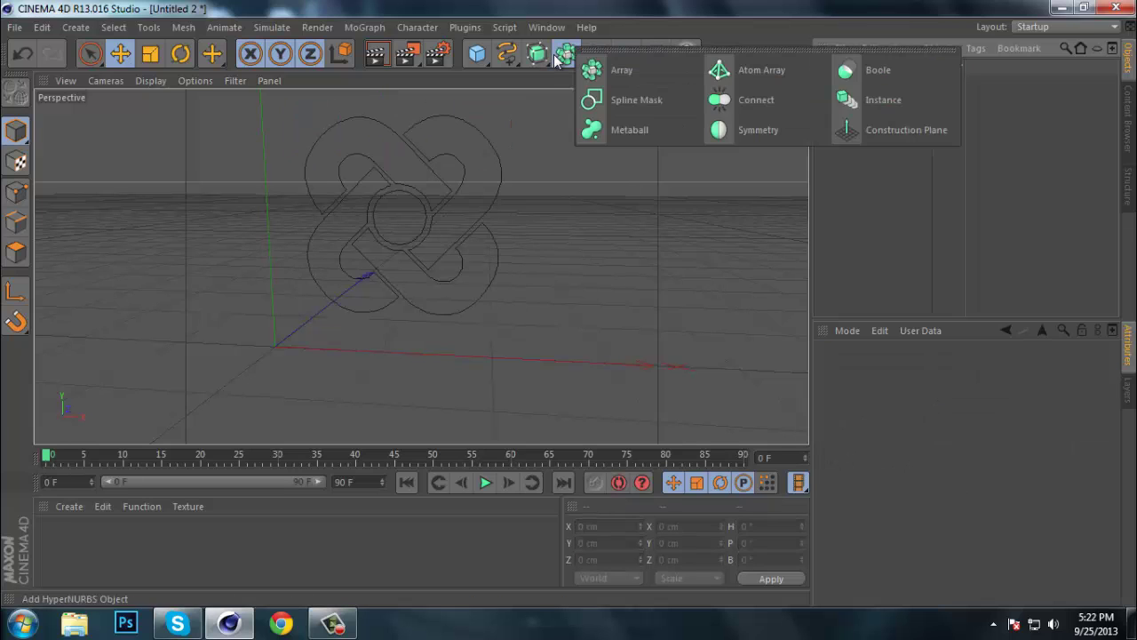
{"action": "left_click", "coordinate": [537, 55]}
{"action": "left_click", "coordinate": [711, 69]}
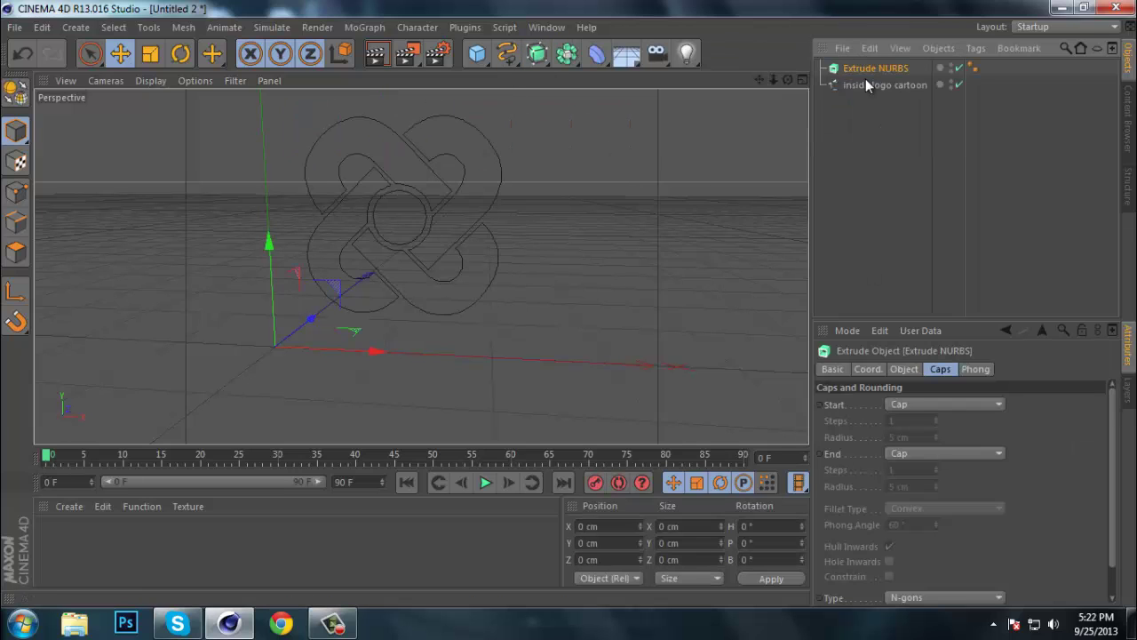
{"action": "left_click_drag", "start_coordinate": [866, 78], "coordinate": [876, 68]}
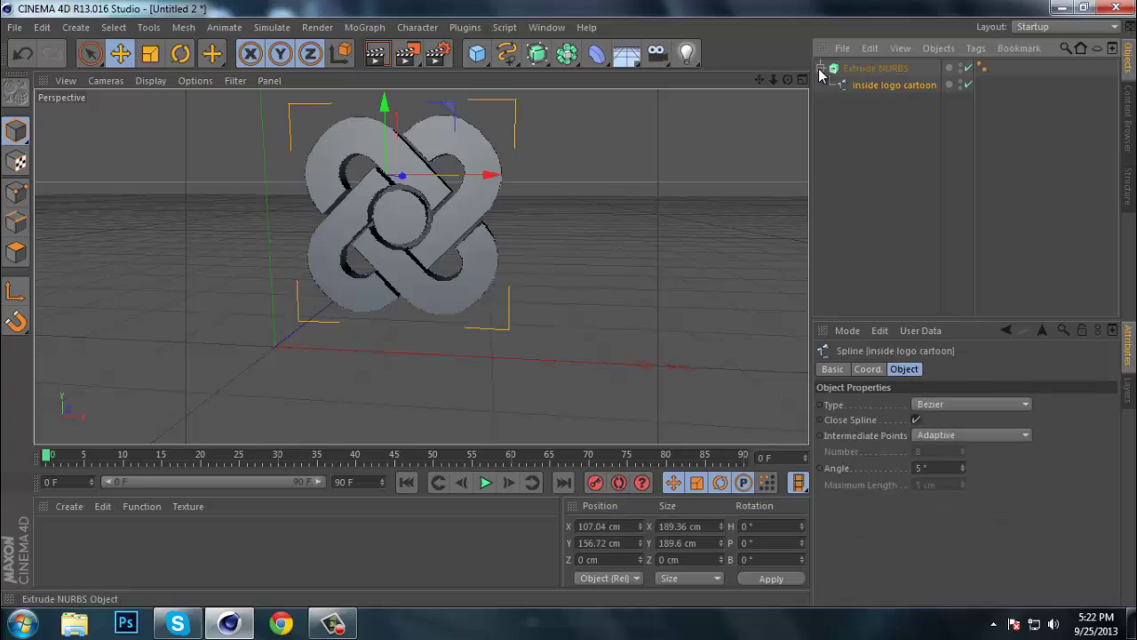
Step: Set the Extrude NURBS movement depth to 50 cm
{"action": "left_click", "coordinate": [874, 68]}
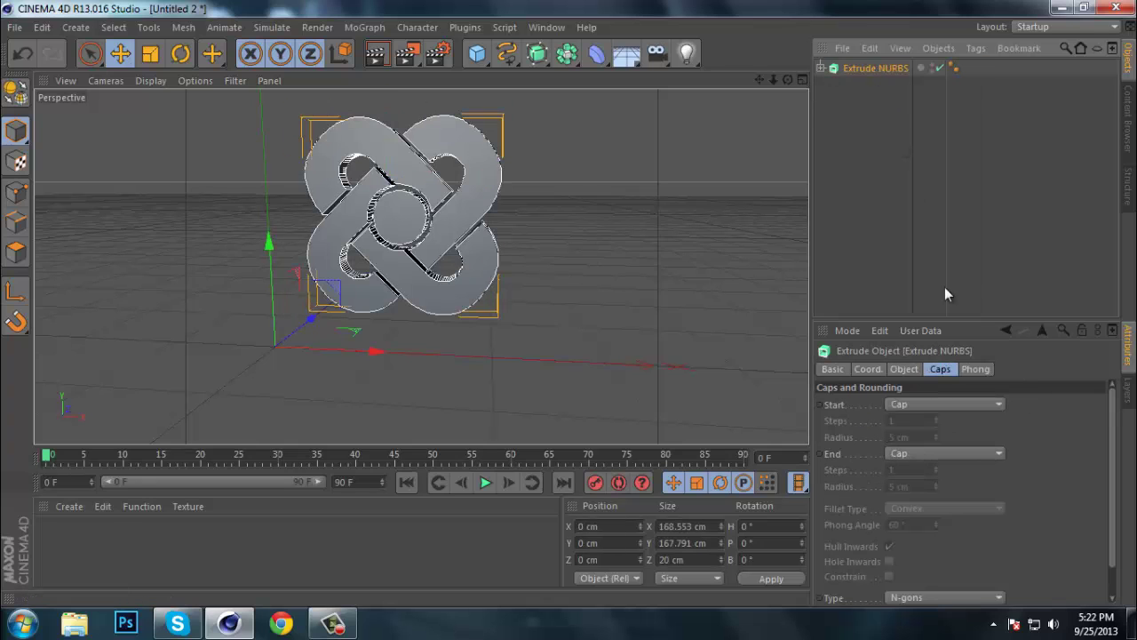
{"action": "left_click", "coordinate": [904, 369]}
{"action": "double_click", "coordinate": [1031, 404]}
{"action": "type", "text": "50"}
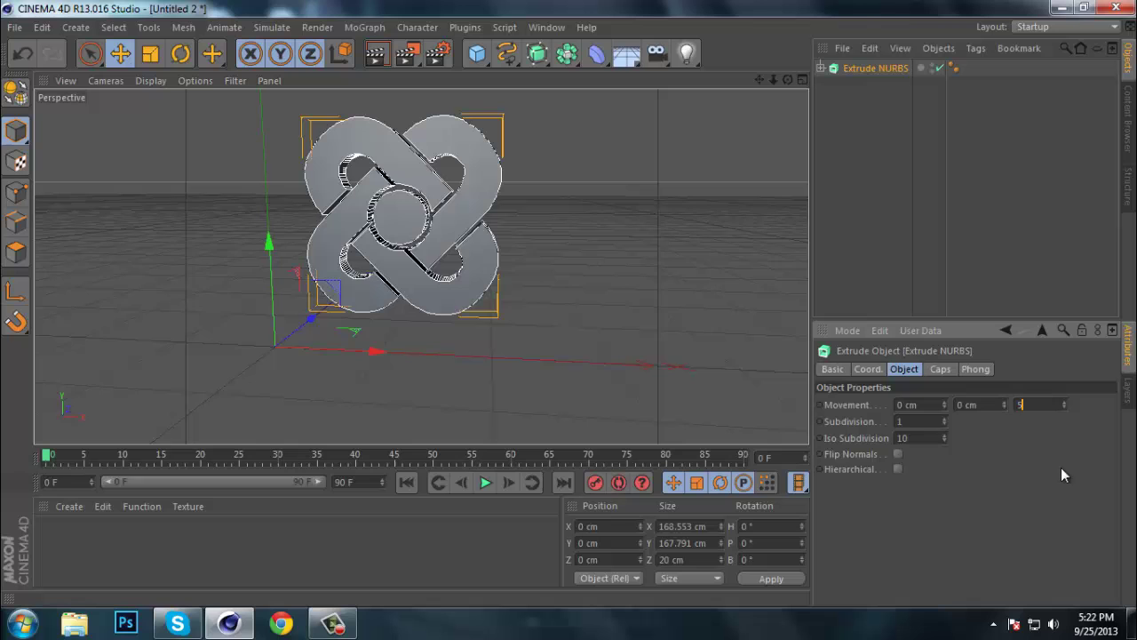
{"action": "key", "text": "Return"}
{"action": "left_click", "coordinate": [881, 210]}
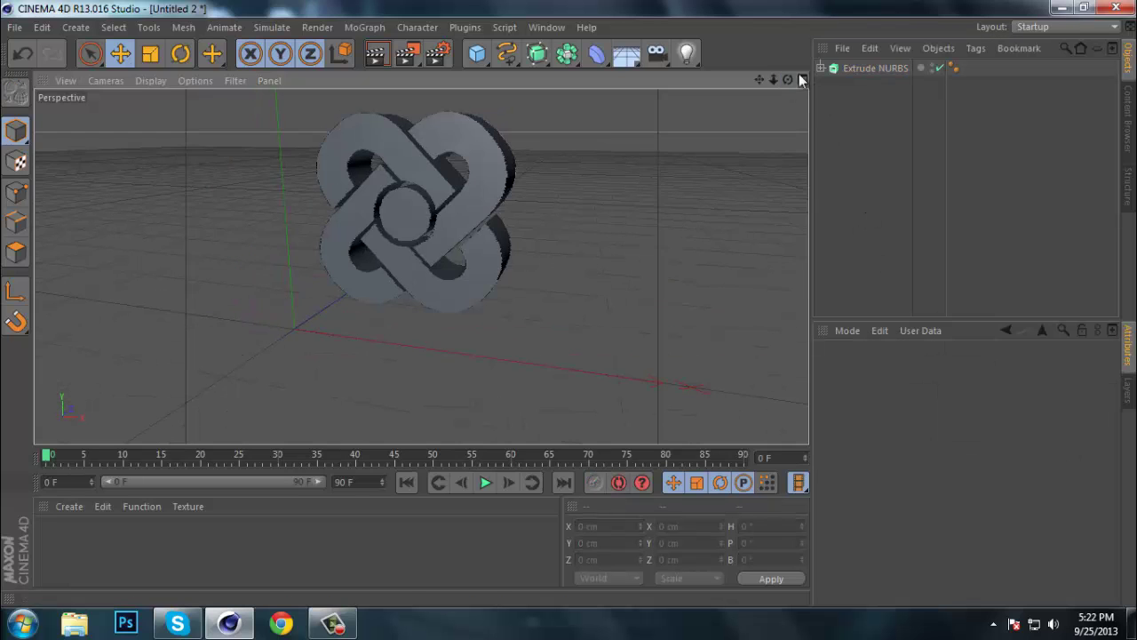
Step: Give both start and end Fillet Caps with 2 cm radius and 2 steps
{"action": "left_click", "coordinate": [875, 67]}
{"action": "left_click_drag", "start_coordinate": [663, 119], "coordinate": [577, 211], "text": "alt"}
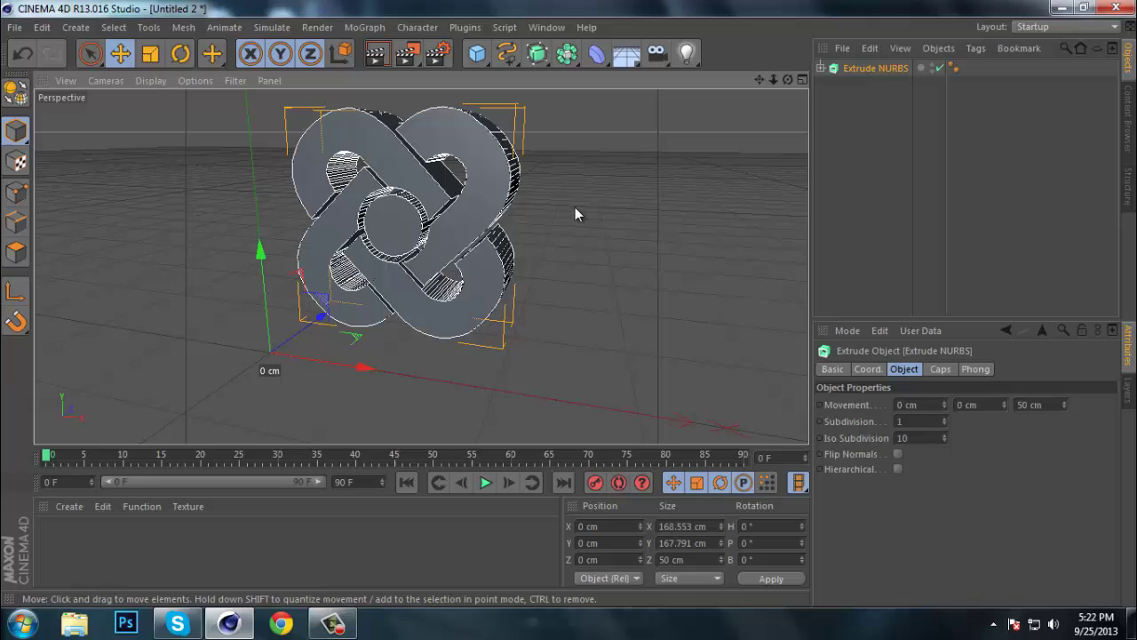
{"action": "left_click", "coordinate": [948, 368]}
{"action": "left_click", "coordinate": [946, 404]}
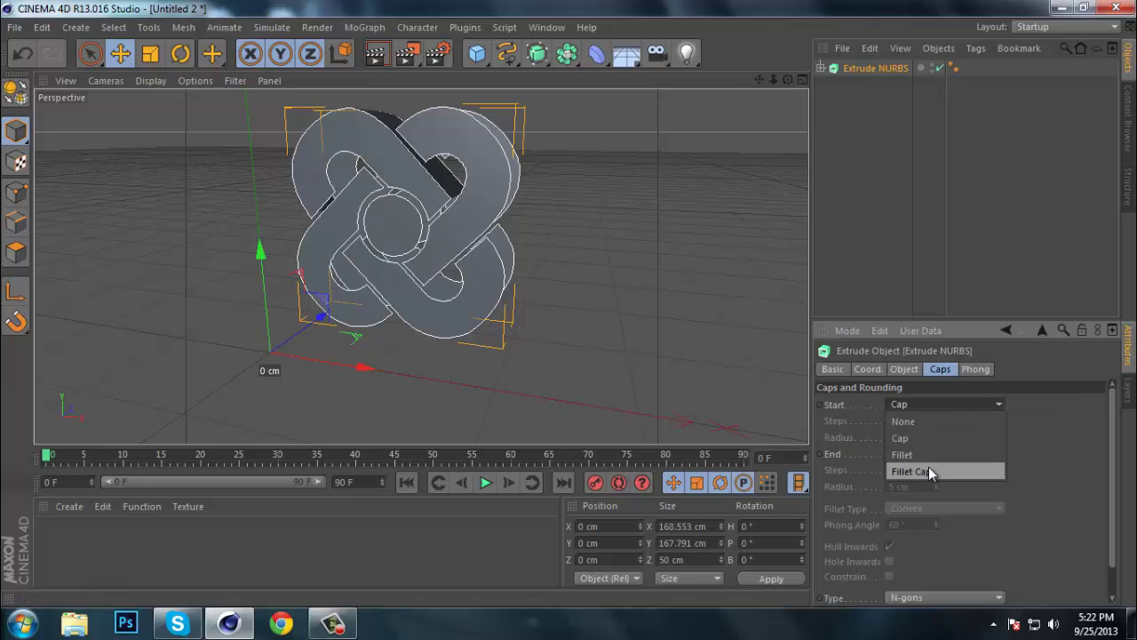
{"action": "left_click", "coordinate": [930, 470]}
{"action": "left_click", "coordinate": [940, 454]}
{"action": "left_click", "coordinate": [924, 524]}
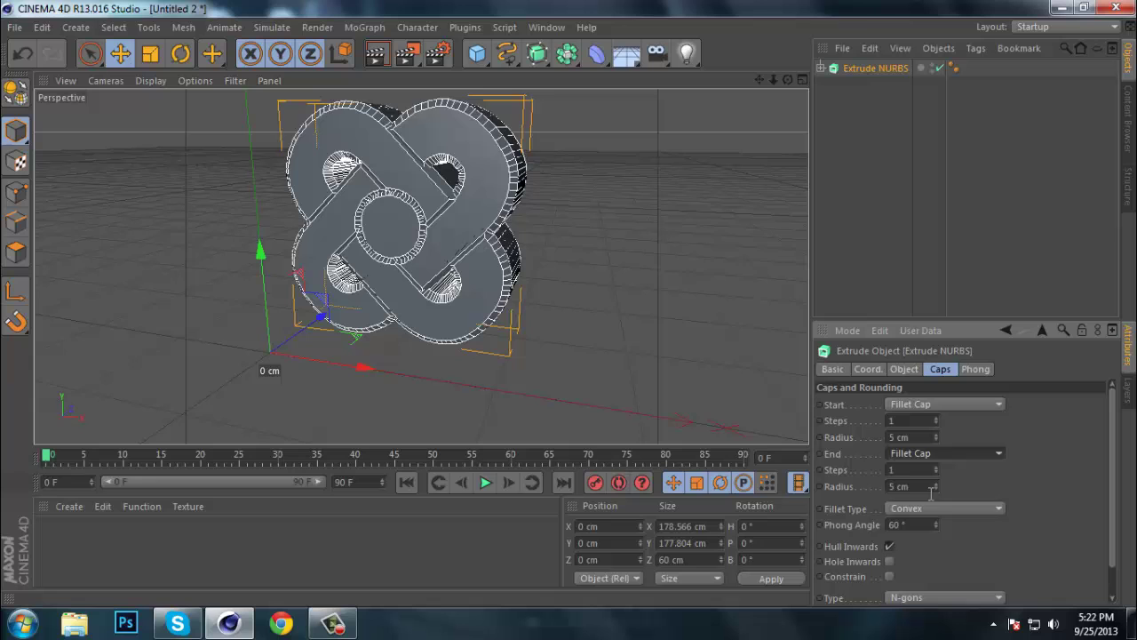
{"action": "left_click_drag", "start_coordinate": [936, 437], "coordinate": [925, 432]}
{"action": "left_click", "coordinate": [951, 255]}
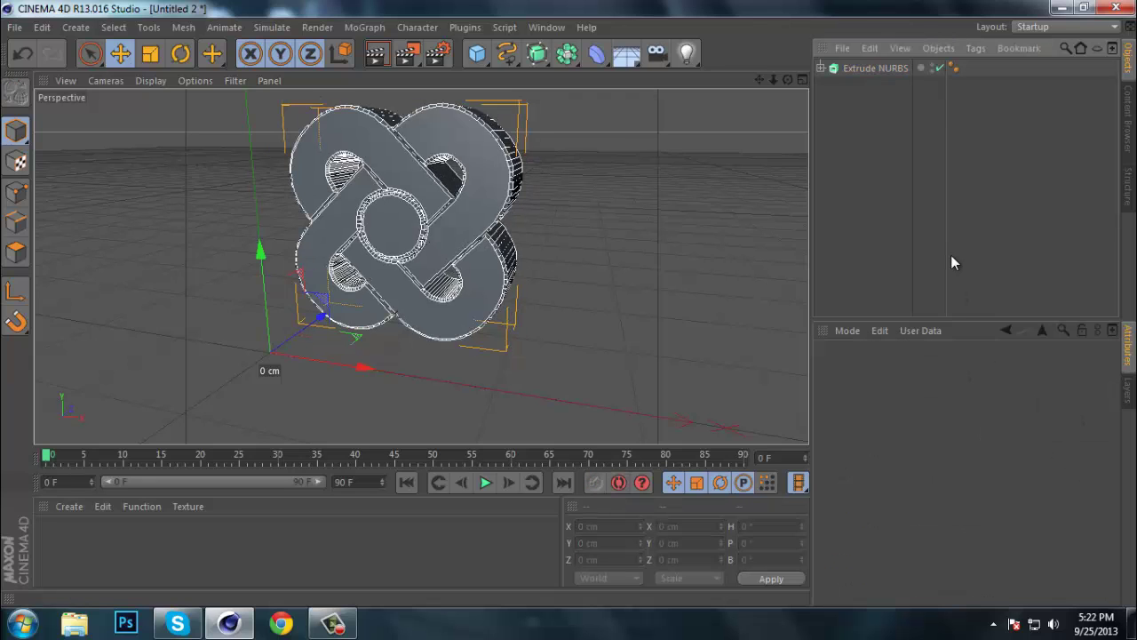
{"action": "left_click", "coordinate": [877, 67]}
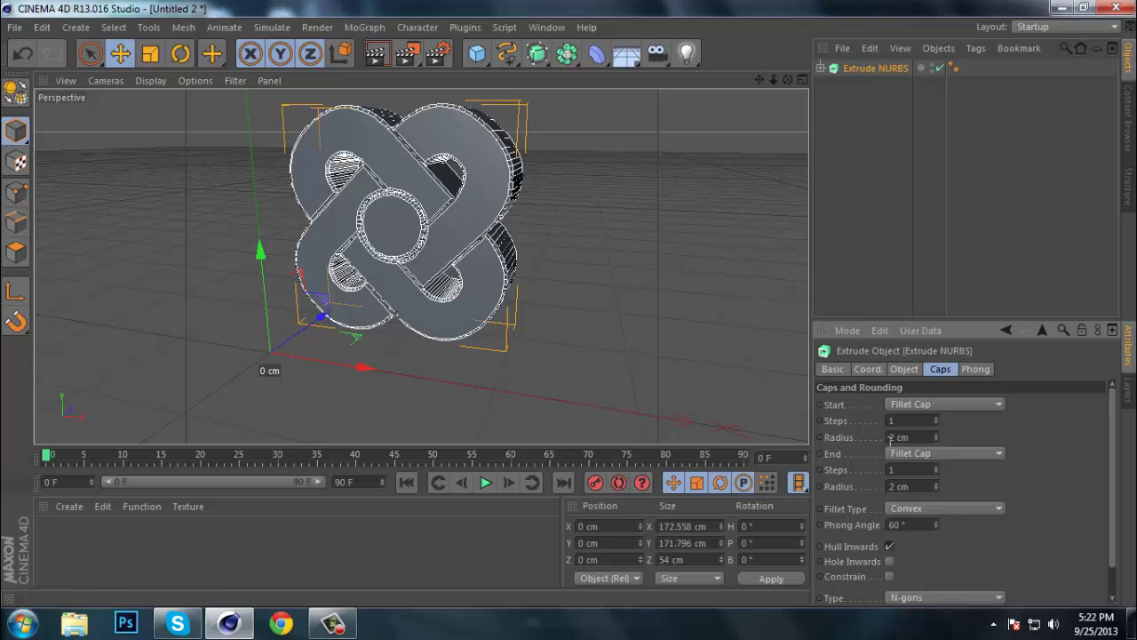
{"action": "left_click", "coordinate": [924, 473]}
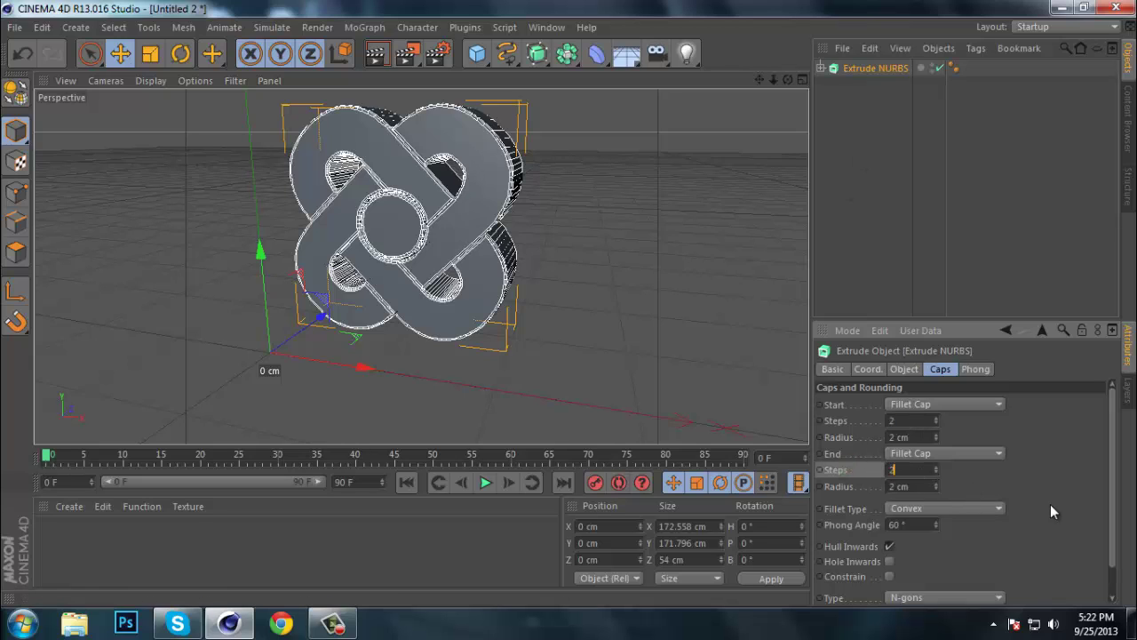
{"action": "left_click", "coordinate": [892, 250]}
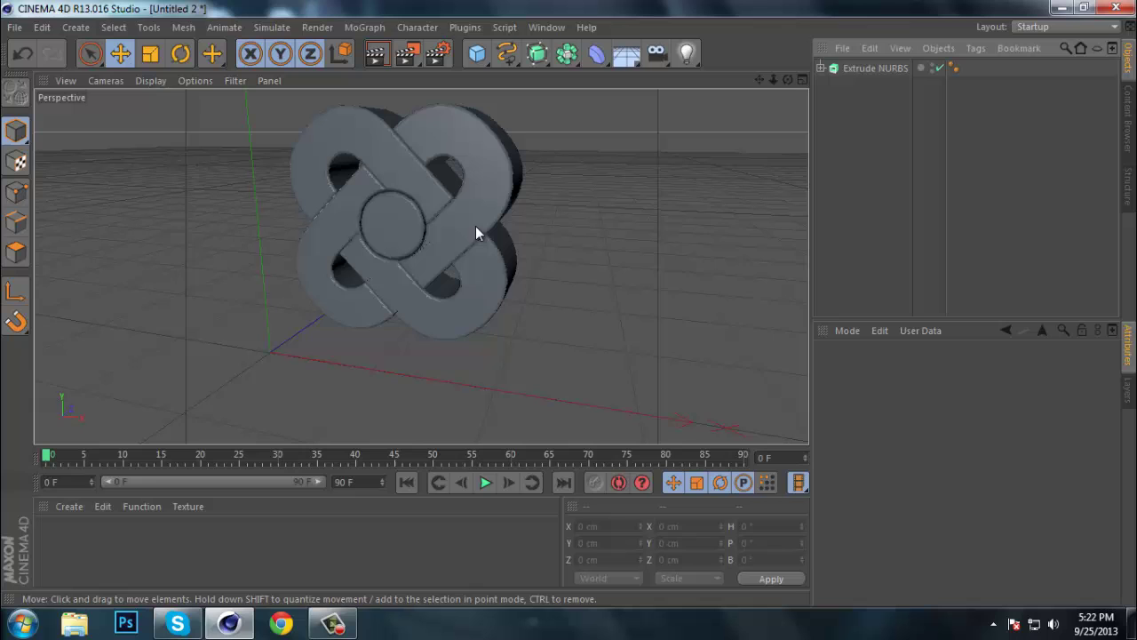
Step: Create a new material Mat and turn off its specular highlights
{"action": "left_click_drag", "start_coordinate": [788, 79], "coordinate": [569, 304]}
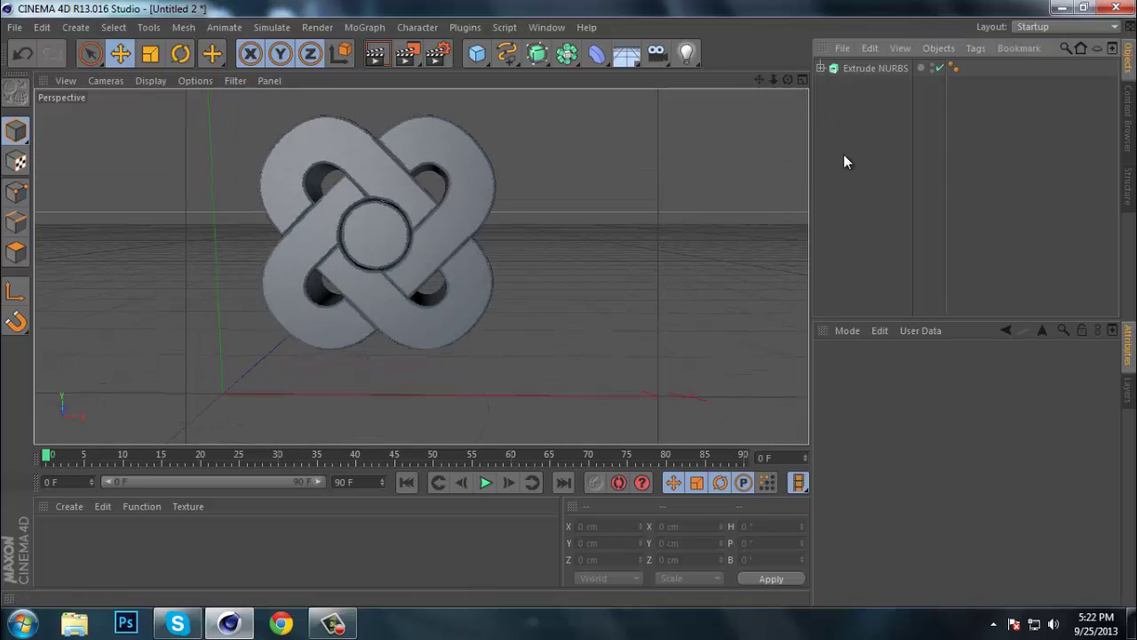
{"action": "double_click", "coordinate": [93, 544]}
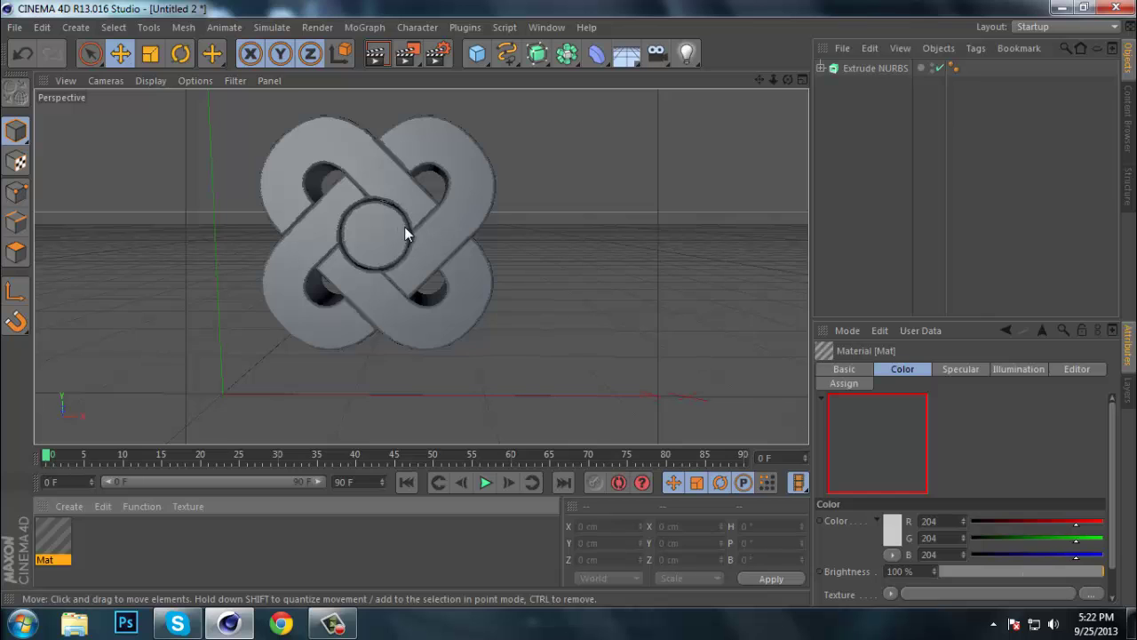
{"action": "double_click", "coordinate": [52, 536]}
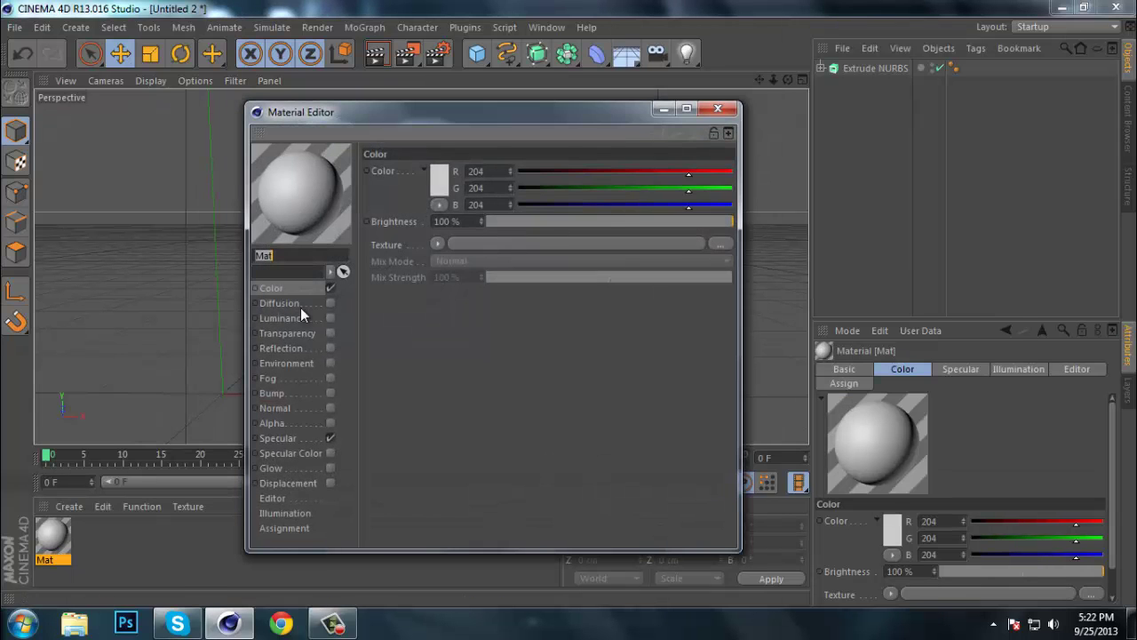
{"action": "left_click", "coordinate": [332, 440]}
Step: Set the Mat colour to blue (R 0, G 144, B 255)
{"action": "left_click", "coordinate": [445, 187]}
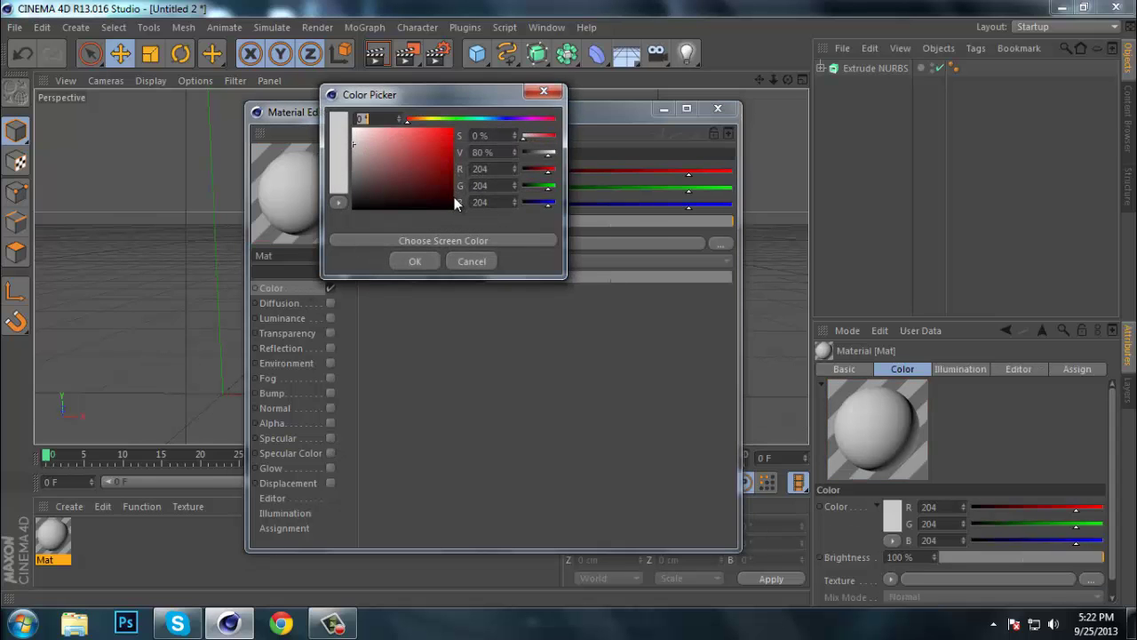
{"action": "mouse_move", "coordinate": [454, 123]}
{"action": "left_mouse_down"}
{"action": "mouse_move", "coordinate": [465, 123]}
{"action": "mouse_move", "coordinate": [419, 122]}
{"action": "mouse_move", "coordinate": [546, 125]}
{"action": "mouse_move", "coordinate": [483, 127]}
{"action": "mouse_move", "coordinate": [493, 133]}
{"action": "mouse_move", "coordinate": [453, 144]}
{"action": "mouse_move", "coordinate": [453, 130]}
{"action": "left_mouse_up"}
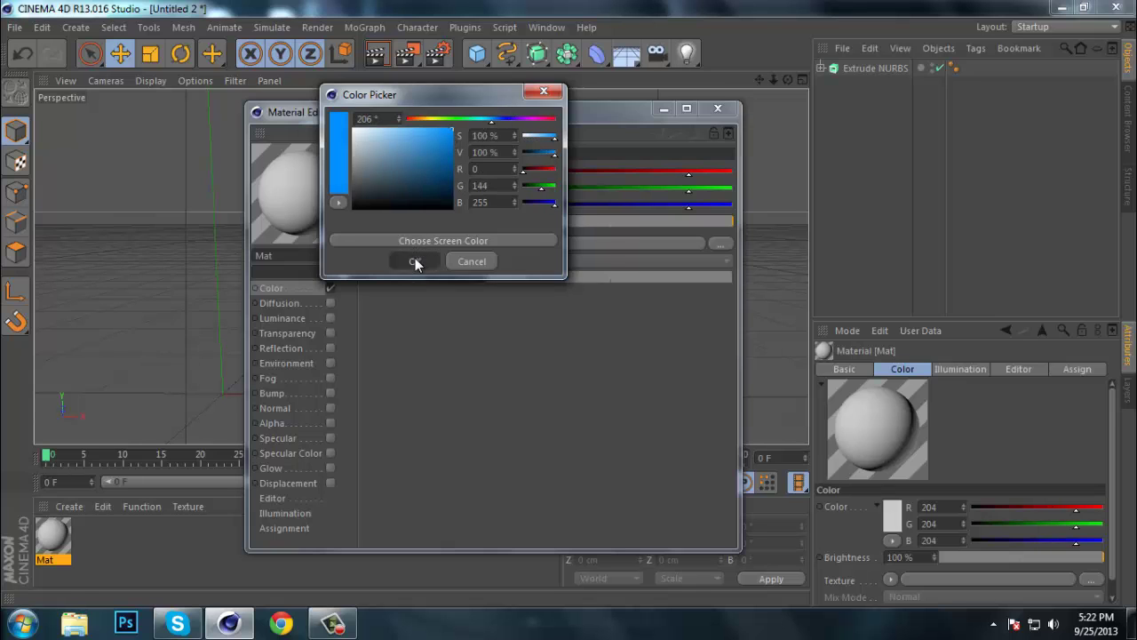
{"action": "left_click", "coordinate": [415, 261]}
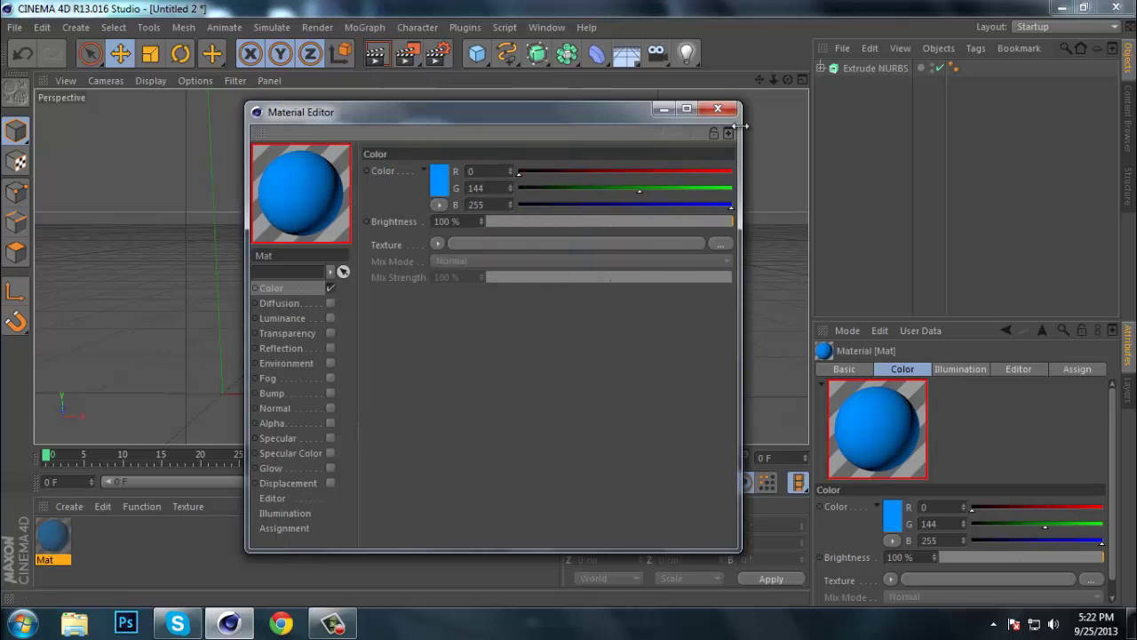
{"action": "right_click", "coordinate": [297, 206]}
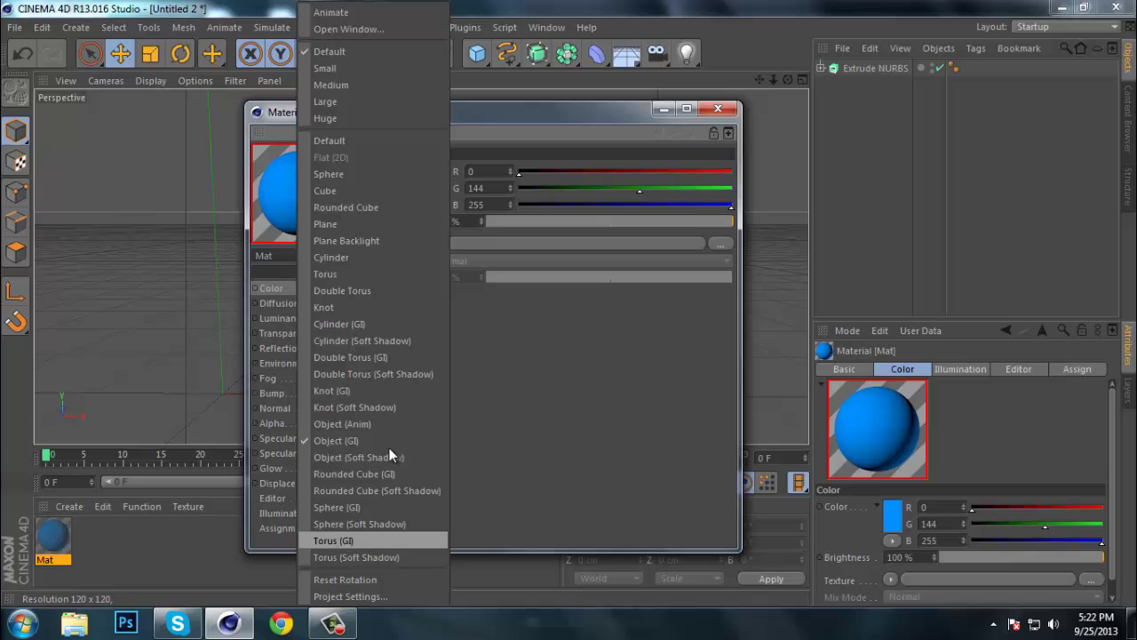
{"action": "left_click", "coordinate": [569, 447]}
Step: Apply the blue Mat material to the Extrude NURBS logo
{"action": "left_click", "coordinate": [718, 109]}
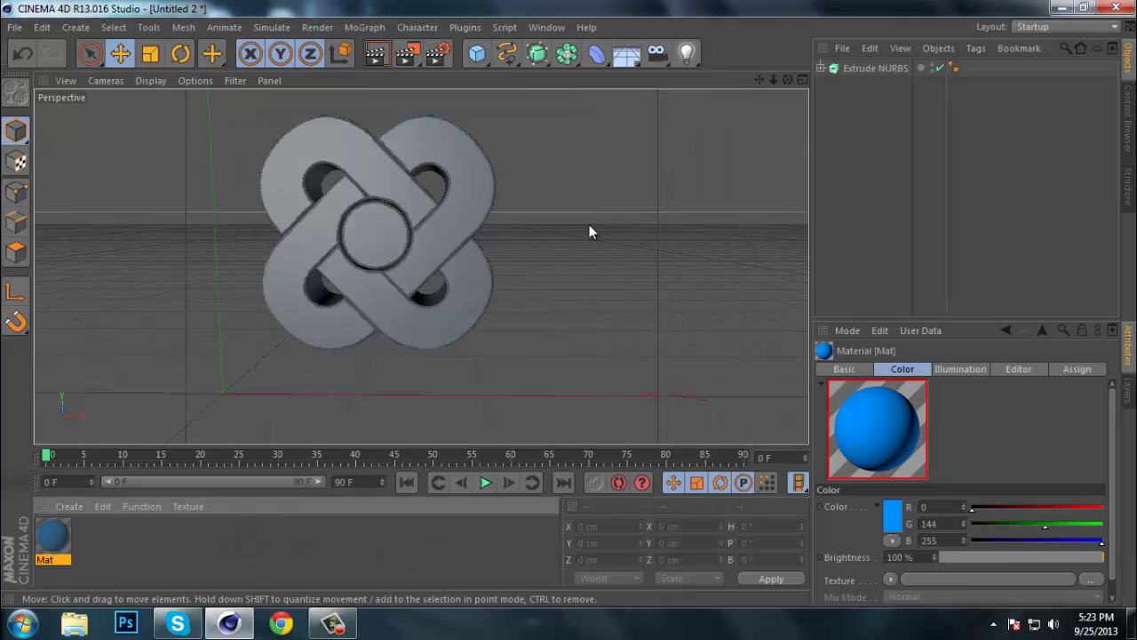
{"action": "left_click_drag", "start_coordinate": [49, 547], "coordinate": [869, 70]}
{"action": "left_click", "coordinate": [877, 167]}
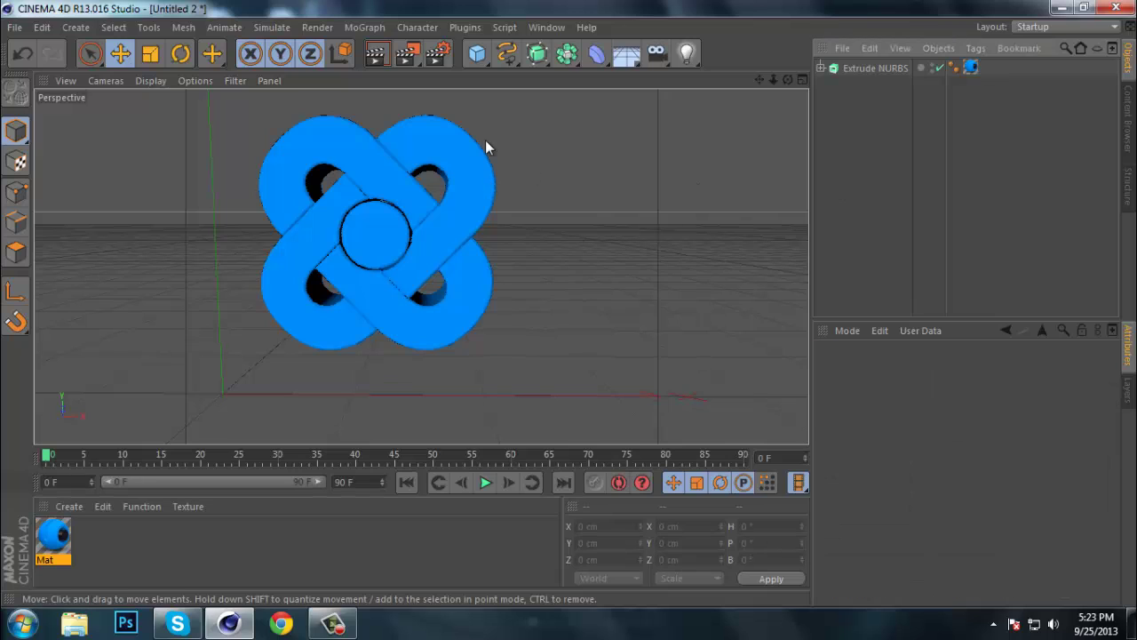
Step: Test-render the blue logo and reopen the Mat material for editing
{"action": "left_click", "coordinate": [377, 54]}
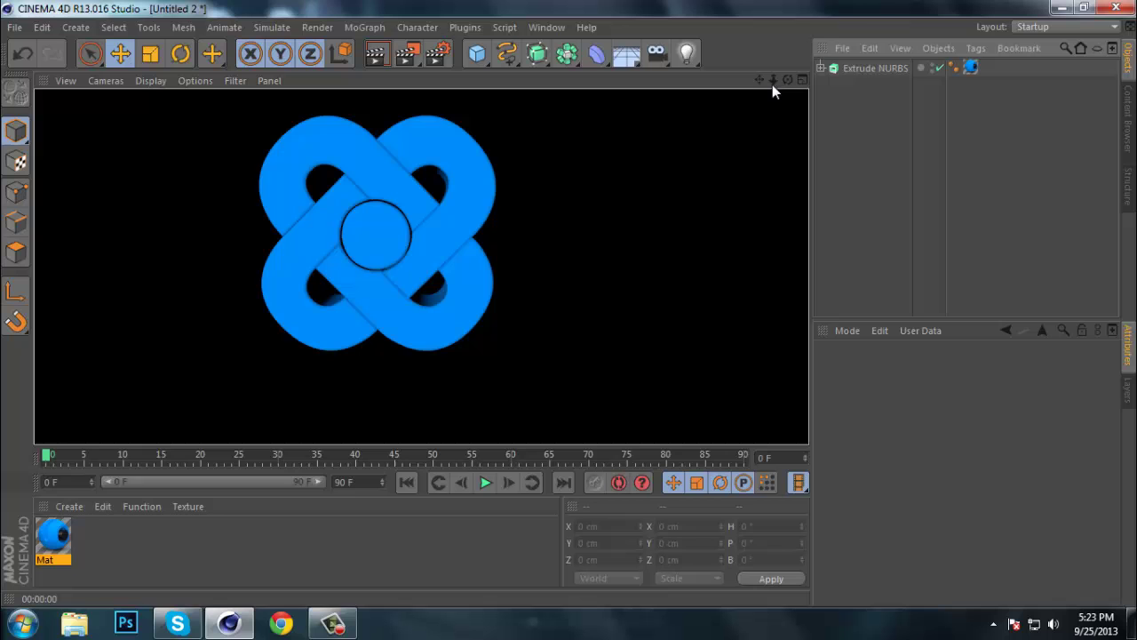
{"action": "left_click_drag", "start_coordinate": [788, 80], "coordinate": [756, 104]}
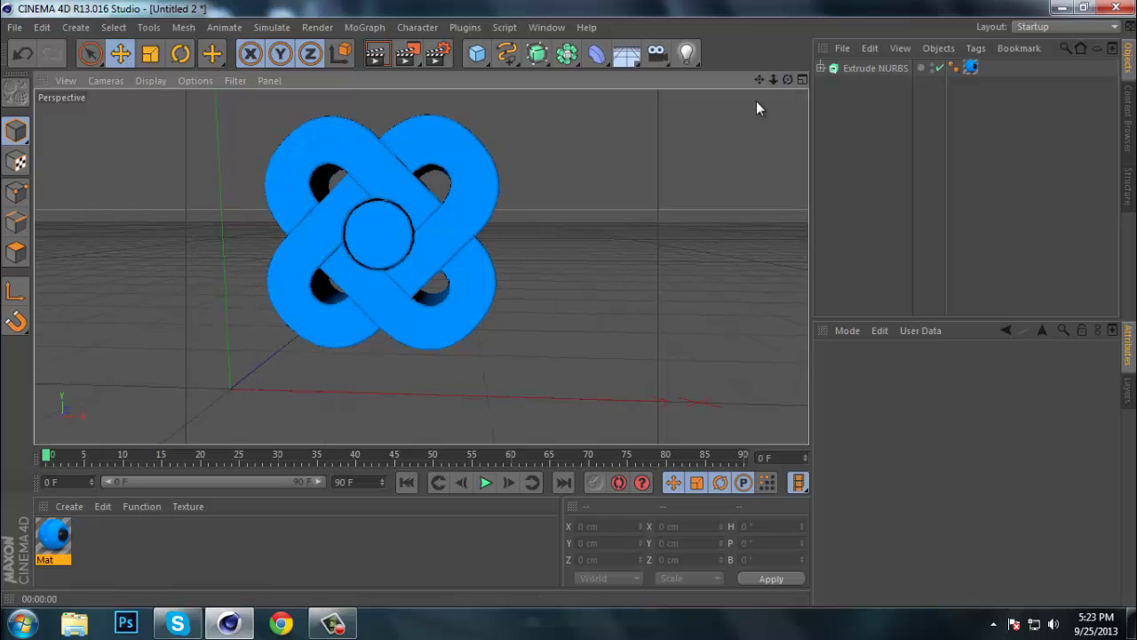
{"action": "left_click", "coordinate": [54, 540]}
{"action": "double_click", "coordinate": [55, 542]}
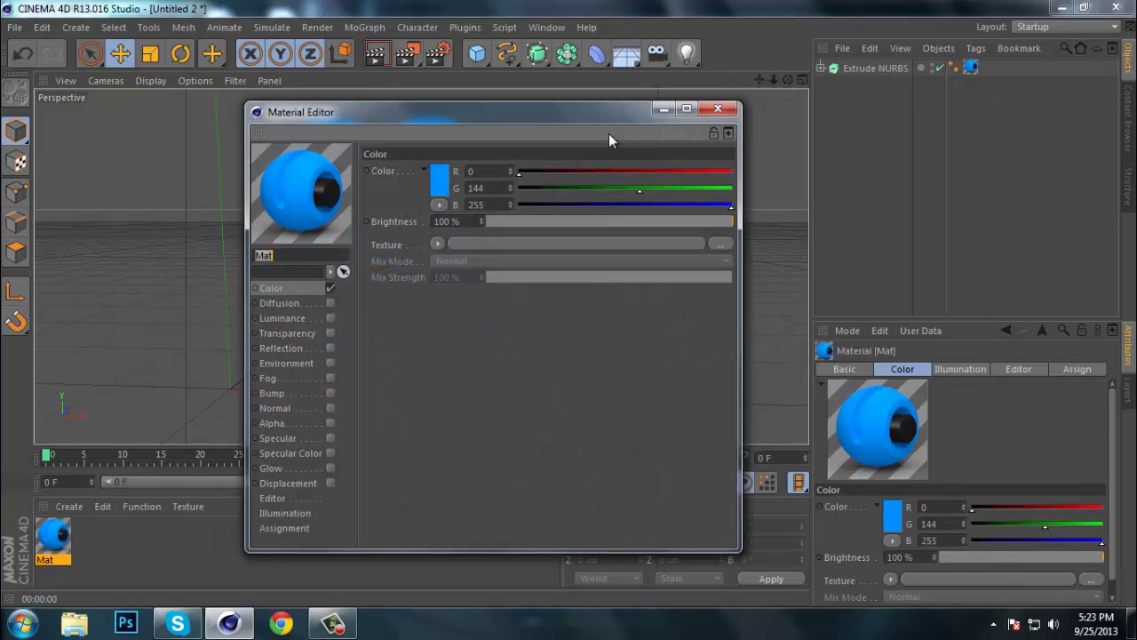
Step: Add the Sketch and Toon post effect in Render Settings
{"action": "left_click", "coordinate": [717, 110]}
{"action": "left_click", "coordinate": [435, 56]}
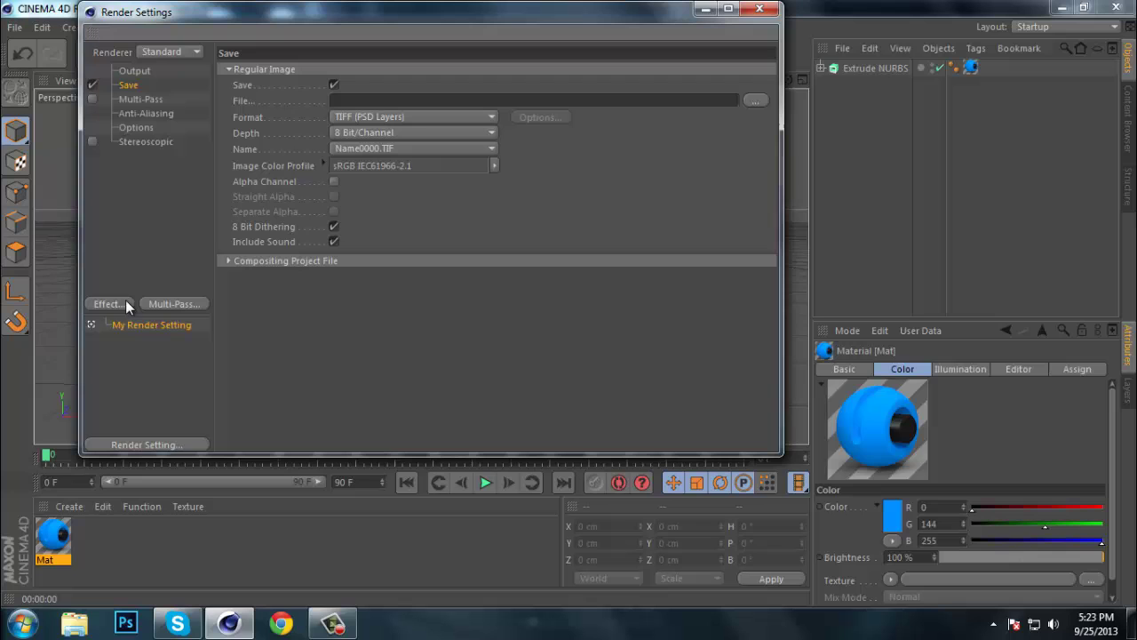
{"action": "left_click", "coordinate": [123, 303]}
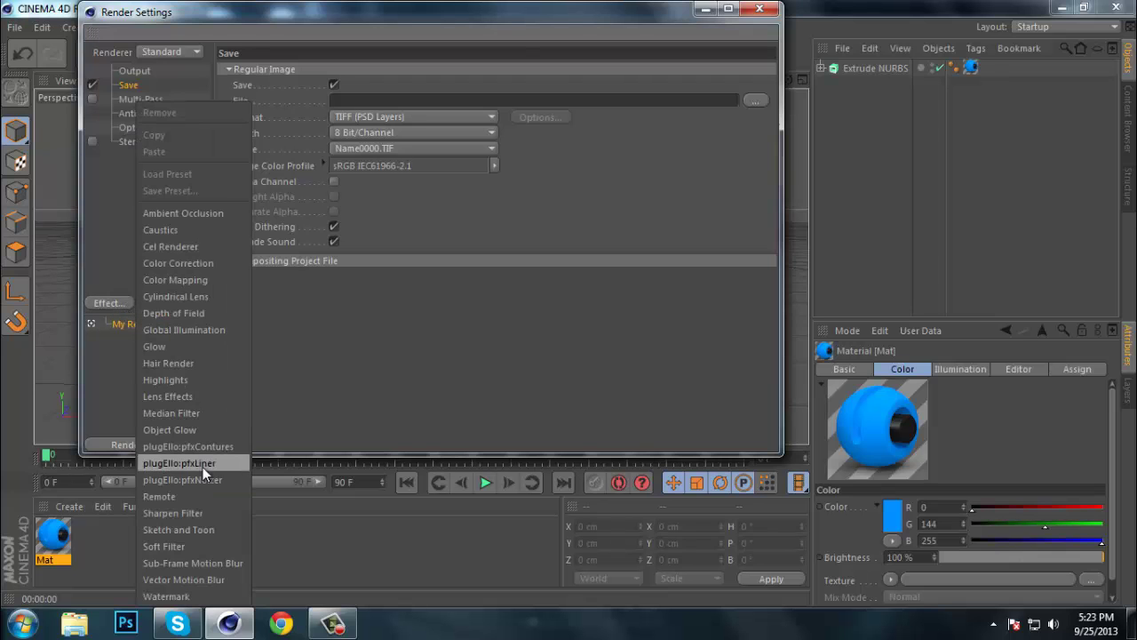
{"action": "left_click", "coordinate": [197, 526]}
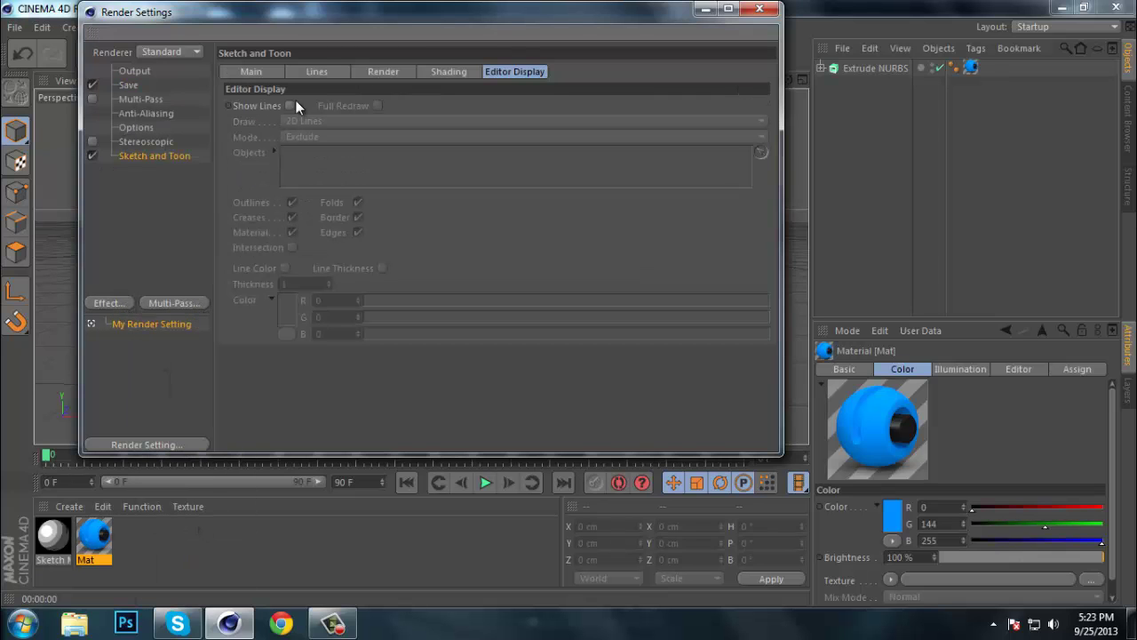
Step: Turn off Sketch and Toon crease lines and set line antialiasing to Best
{"action": "left_click", "coordinate": [272, 75]}
{"action": "left_click", "coordinate": [320, 73]}
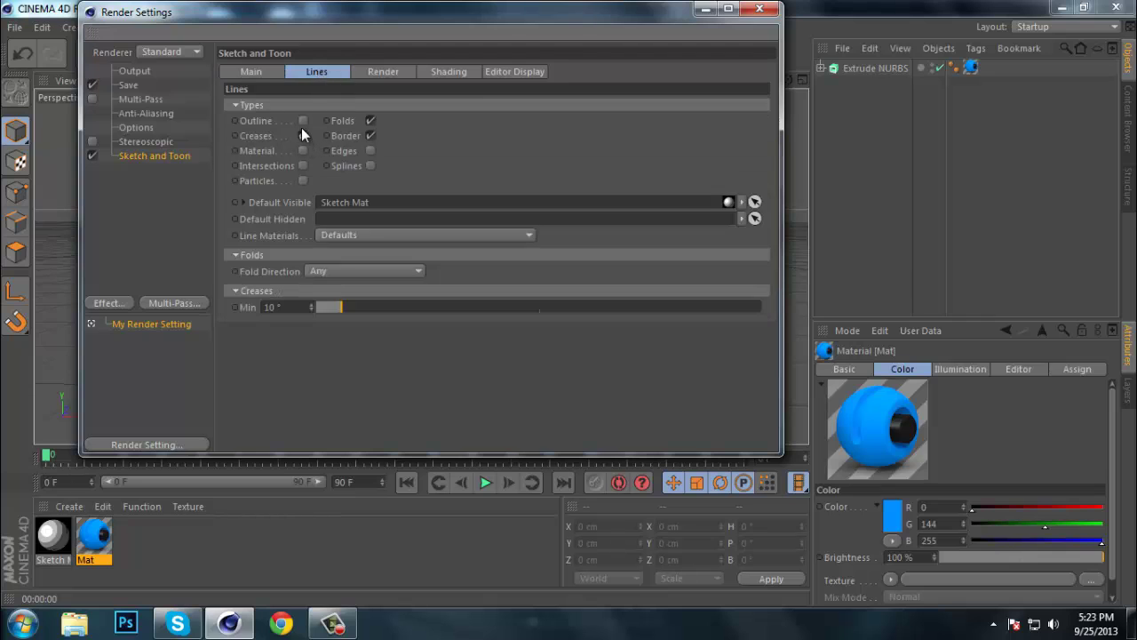
{"action": "left_click", "coordinate": [302, 151]}
{"action": "left_click", "coordinate": [303, 135]}
{"action": "left_click", "coordinate": [387, 72]}
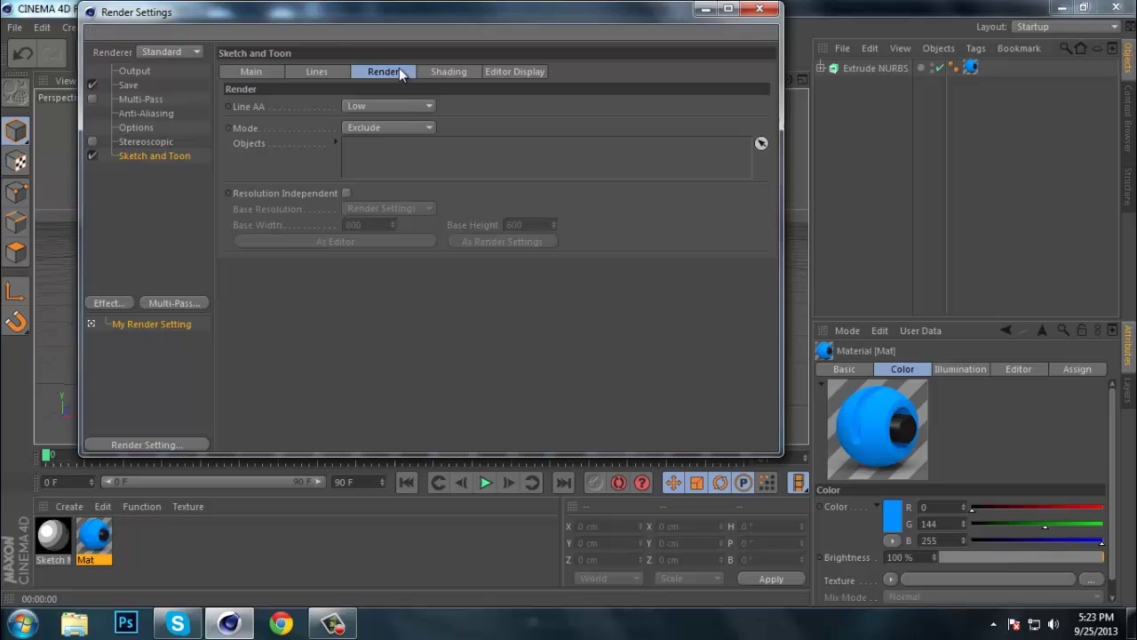
{"action": "left_click", "coordinate": [400, 106]}
{"action": "left_click", "coordinate": [382, 188]}
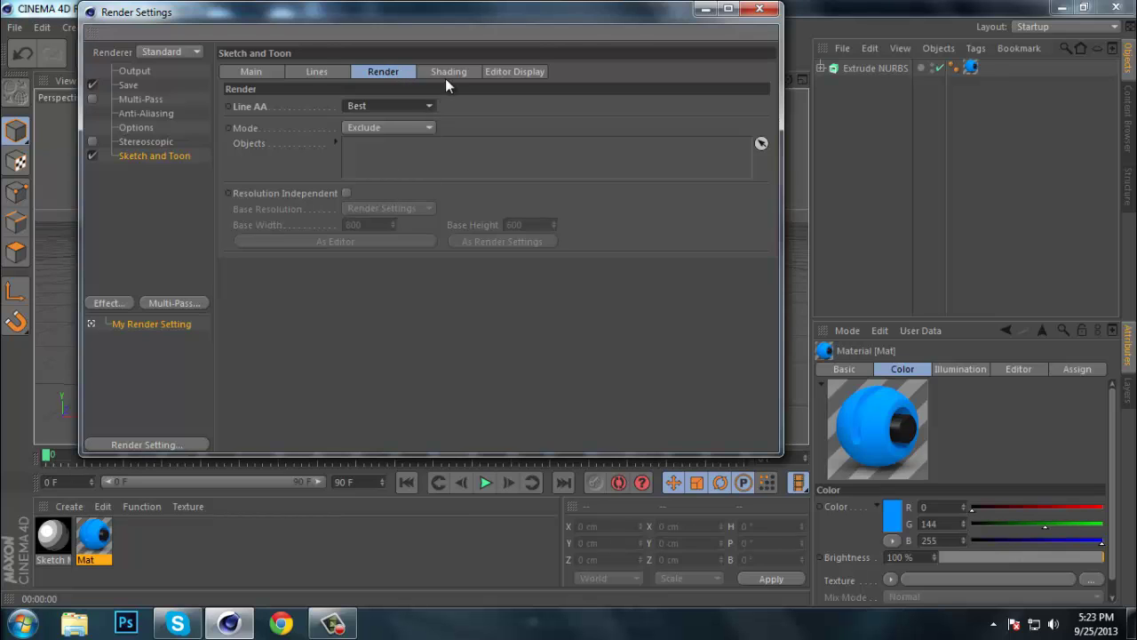
Step: Enable Show Lines in the Sketch and Toon editor display options
{"action": "left_click", "coordinate": [447, 75]}
{"action": "left_click", "coordinate": [327, 107]}
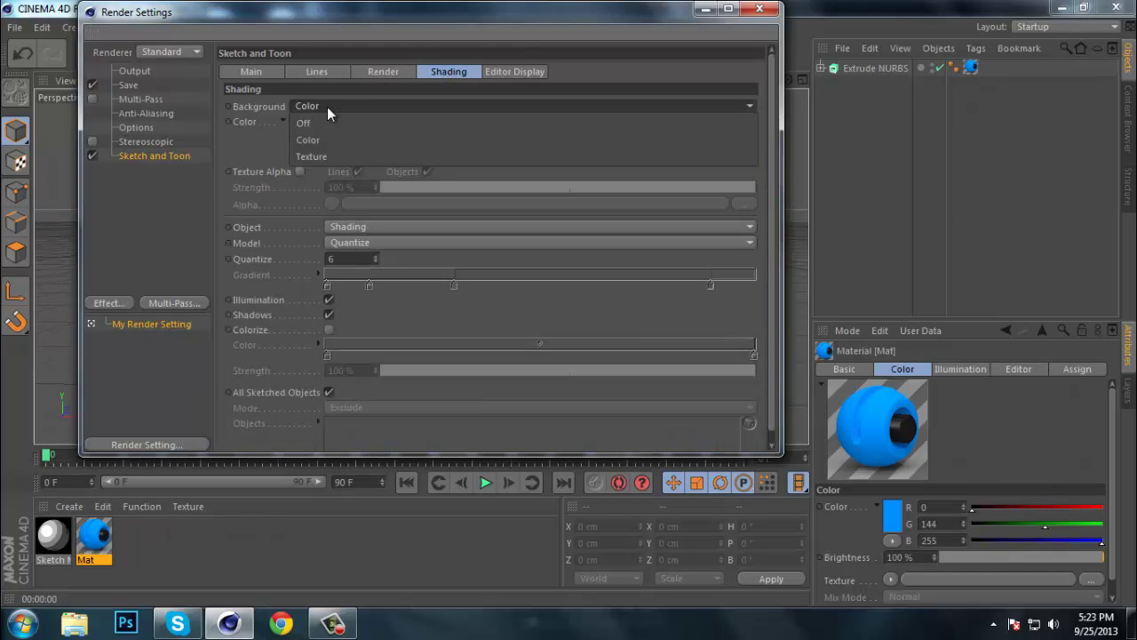
{"action": "left_click", "coordinate": [328, 107]}
{"action": "left_click", "coordinate": [522, 73]}
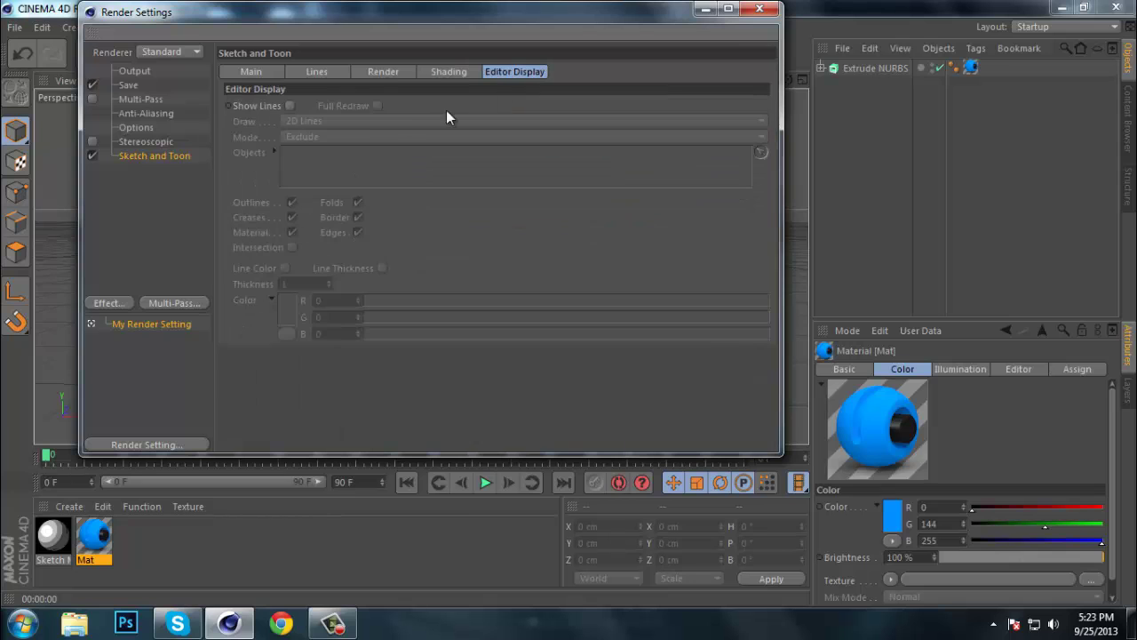
{"action": "left_click", "coordinate": [290, 106]}
Step: Test-render the outlined blue logo in the active viewport
{"action": "left_click", "coordinate": [762, 13]}
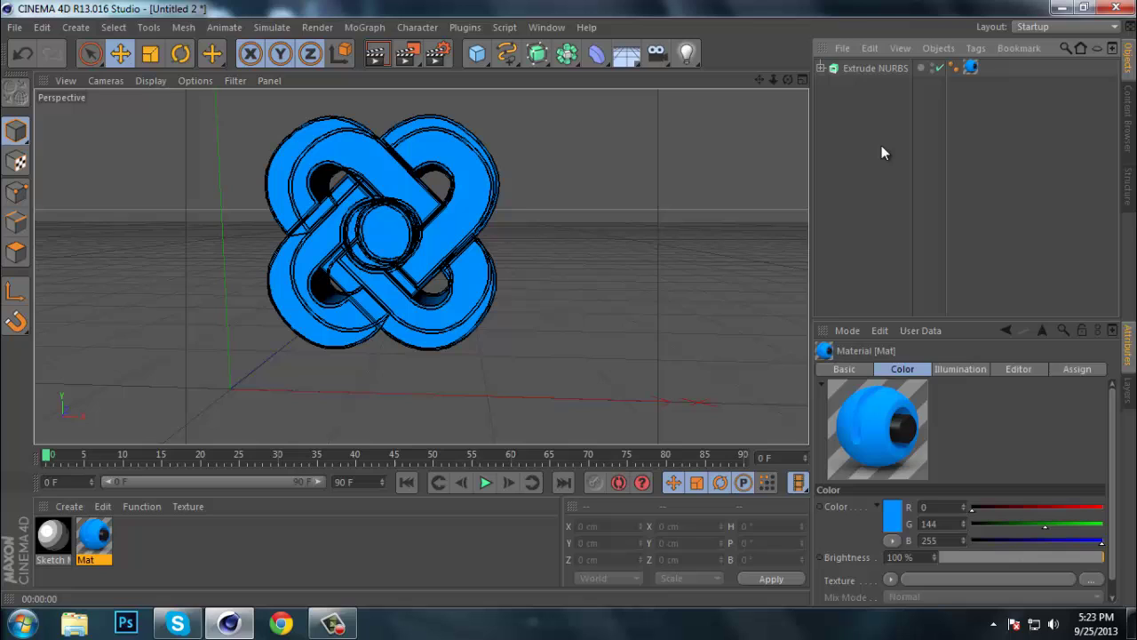
{"action": "left_click", "coordinate": [375, 59]}
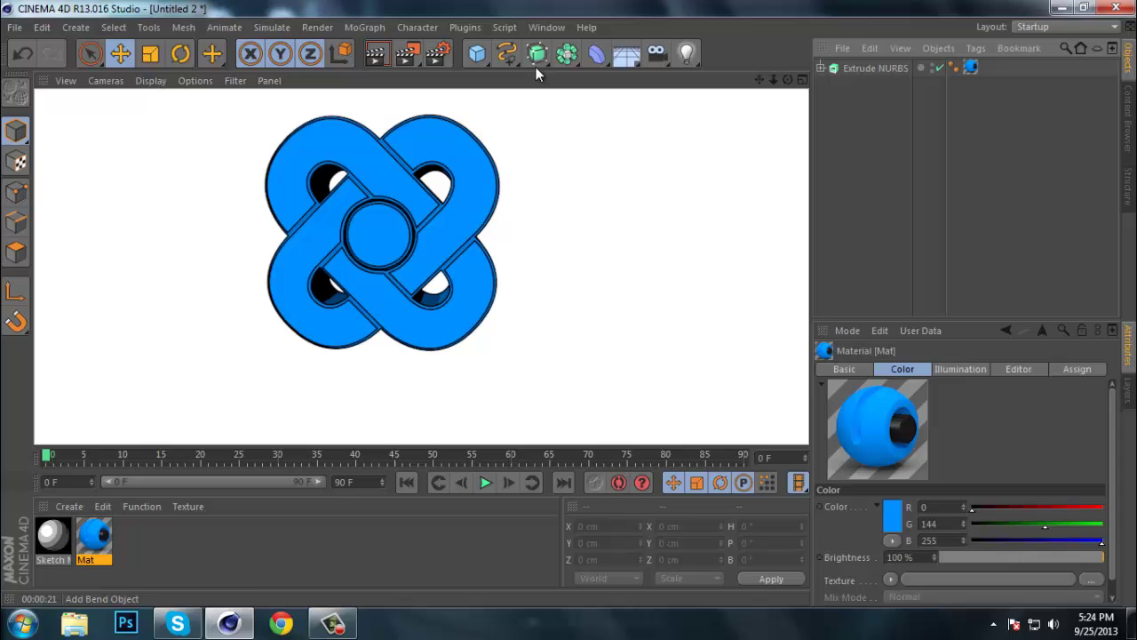
Step: Set the Sketch and Toon shading background to Off and re-render the logo
{"action": "left_click", "coordinate": [436, 55]}
{"action": "left_click", "coordinate": [391, 72]}
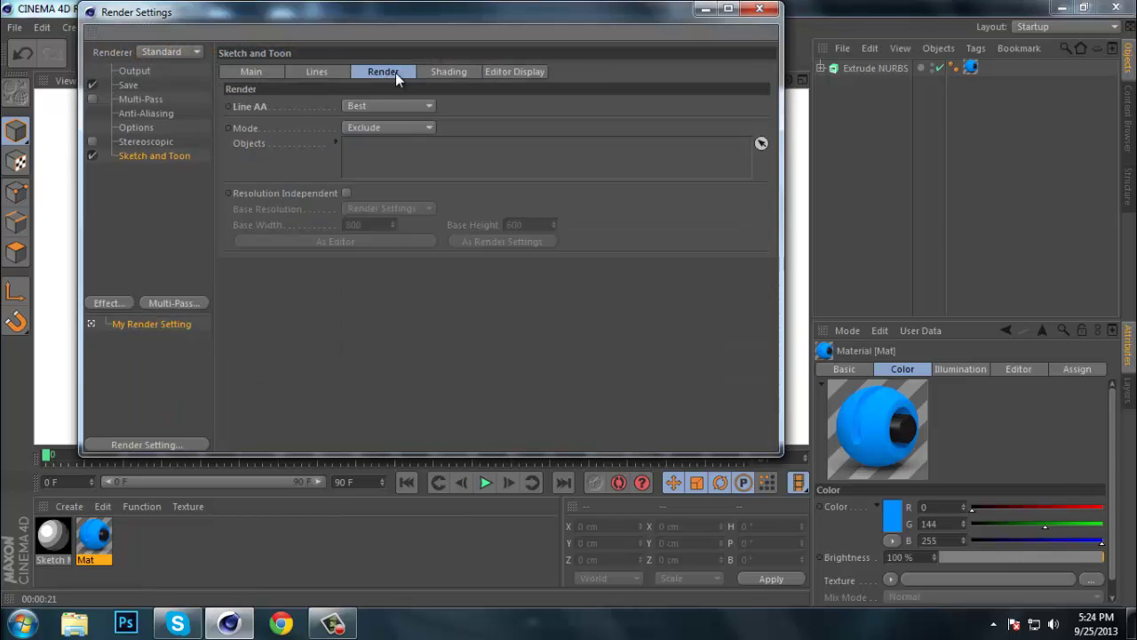
{"action": "left_click", "coordinate": [440, 71]}
{"action": "left_click", "coordinate": [334, 109]}
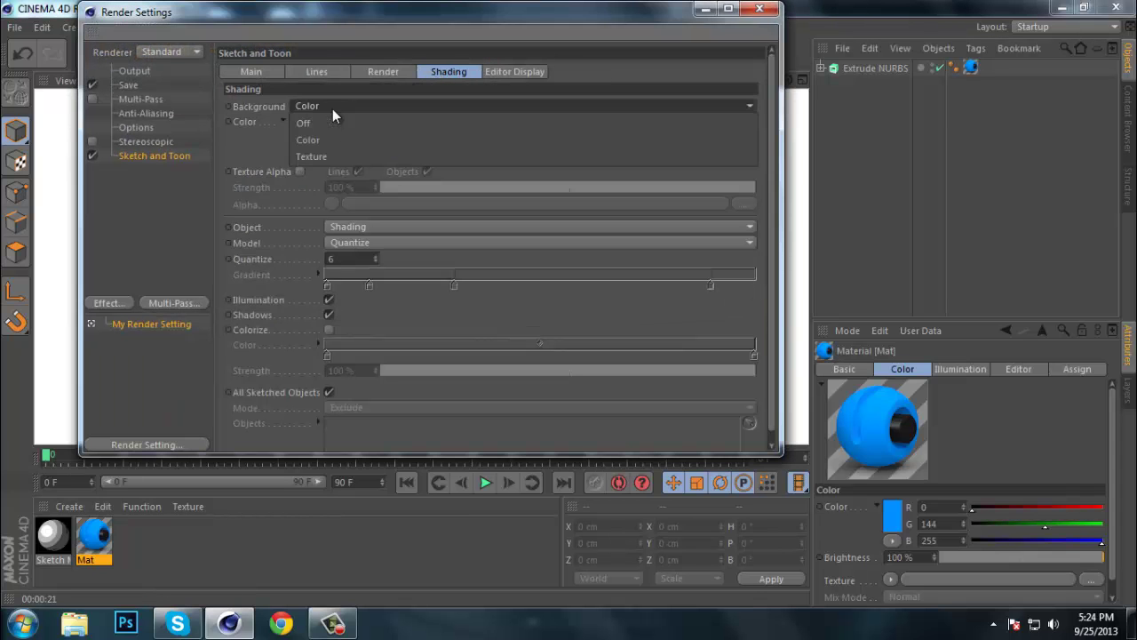
{"action": "left_click", "coordinate": [326, 122]}
{"action": "left_click", "coordinate": [768, 14]}
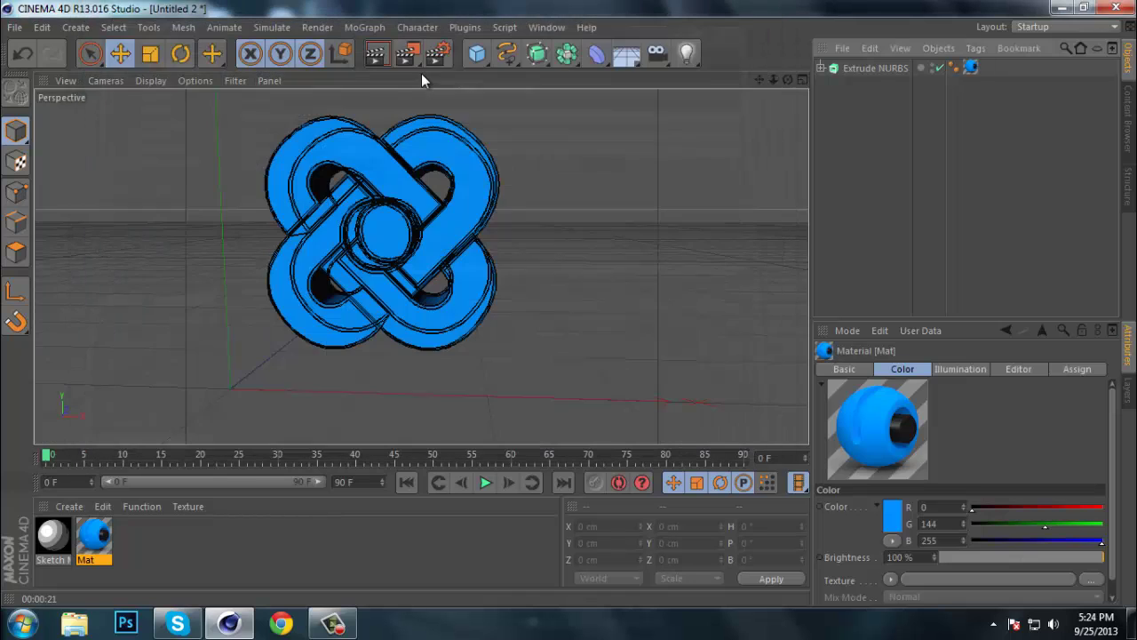
{"action": "left_click", "coordinate": [375, 55]}
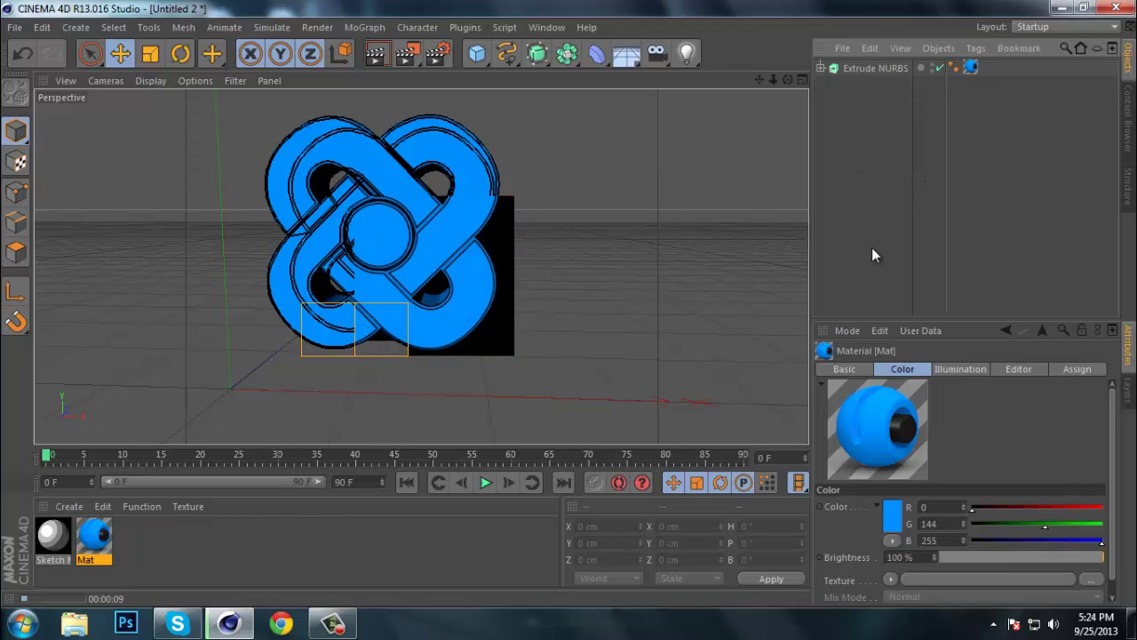
Step: Duplicate the Extrude NURBS logo and place the copy under a new Atom Array
{"action": "left_click", "coordinate": [893, 68]}
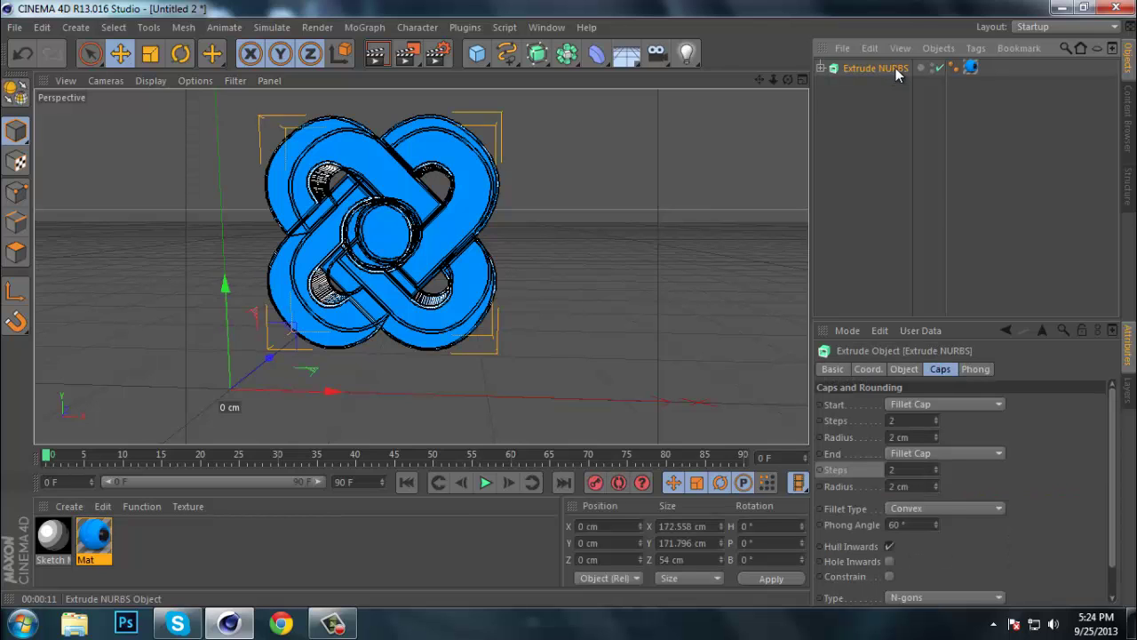
{"action": "key", "text": "ctrl+c"}
{"action": "key", "text": "ctrl+v"}
{"action": "left_click_drag", "start_coordinate": [566, 55], "coordinate": [758, 71]}
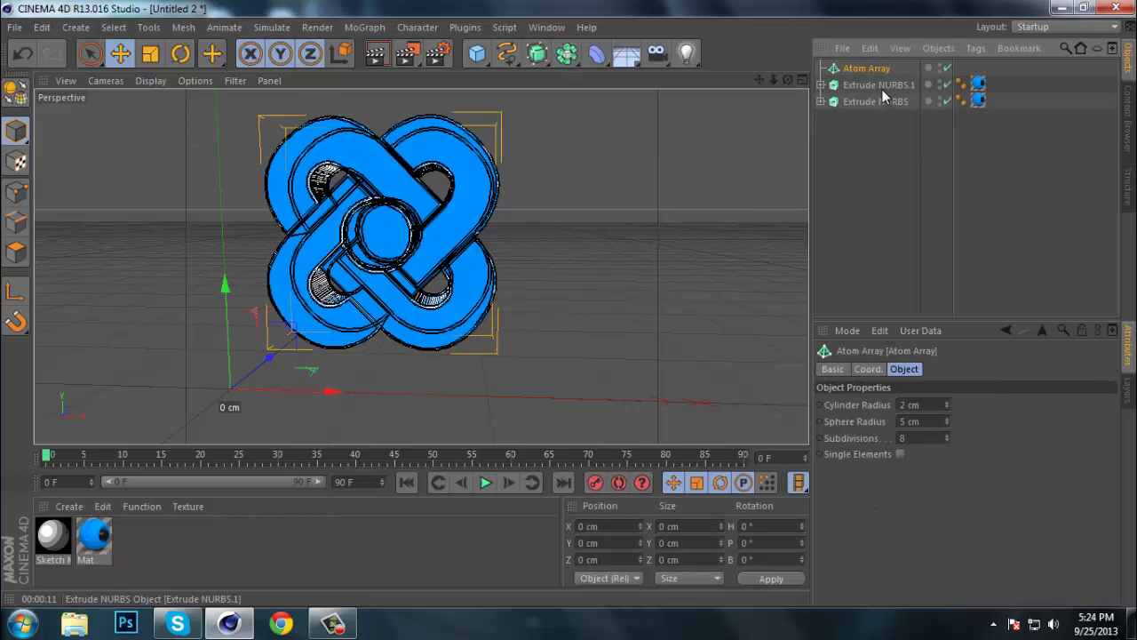
{"action": "left_click_drag", "start_coordinate": [883, 89], "coordinate": [856, 72]}
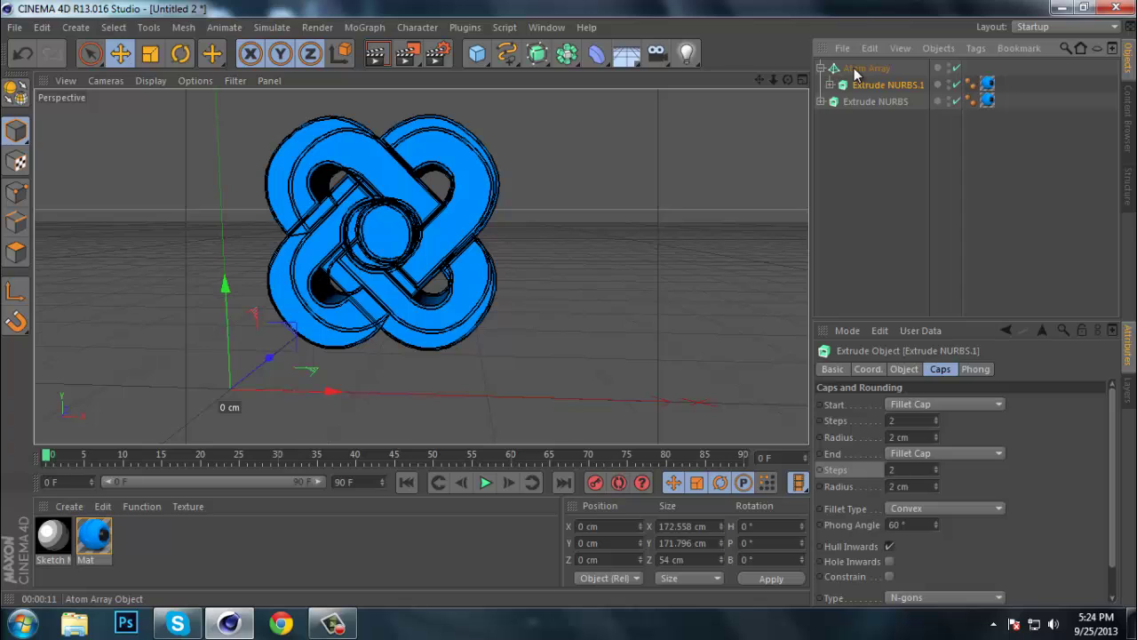
Step: Test-render the view with the Atom Array logo
{"action": "left_click", "coordinate": [858, 70]}
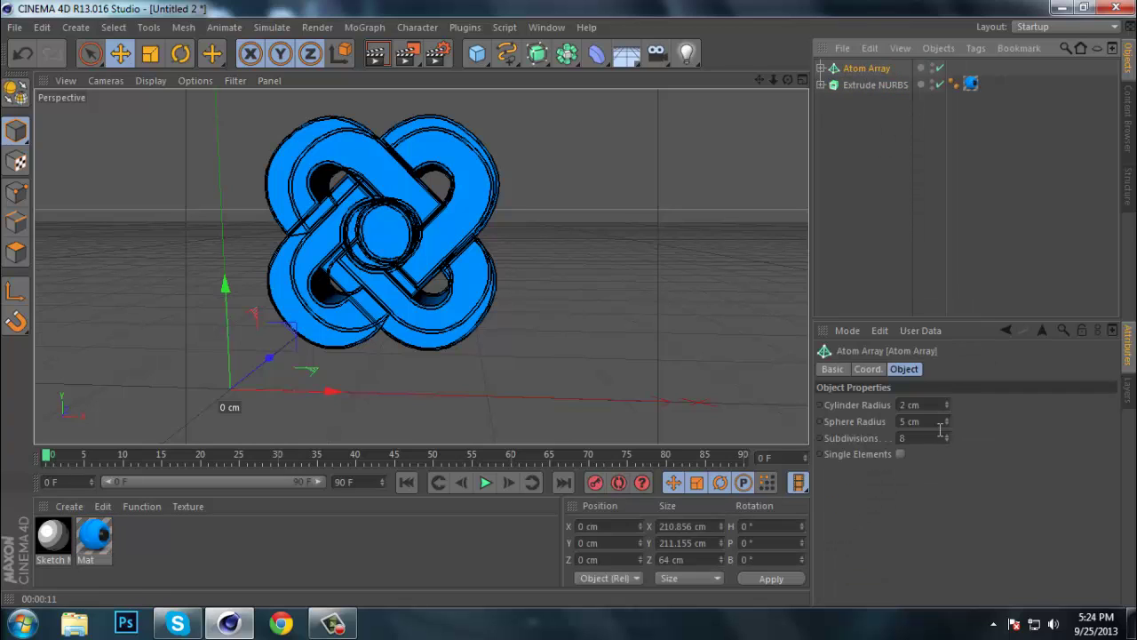
{"action": "left_click", "coordinate": [891, 184]}
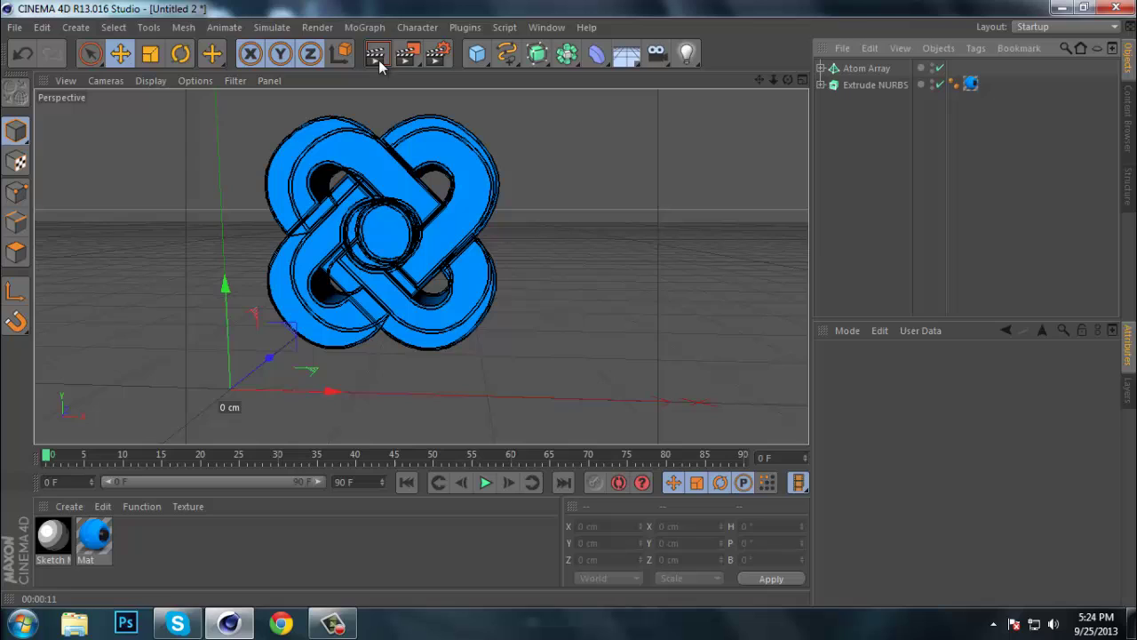
{"action": "left_click", "coordinate": [377, 55]}
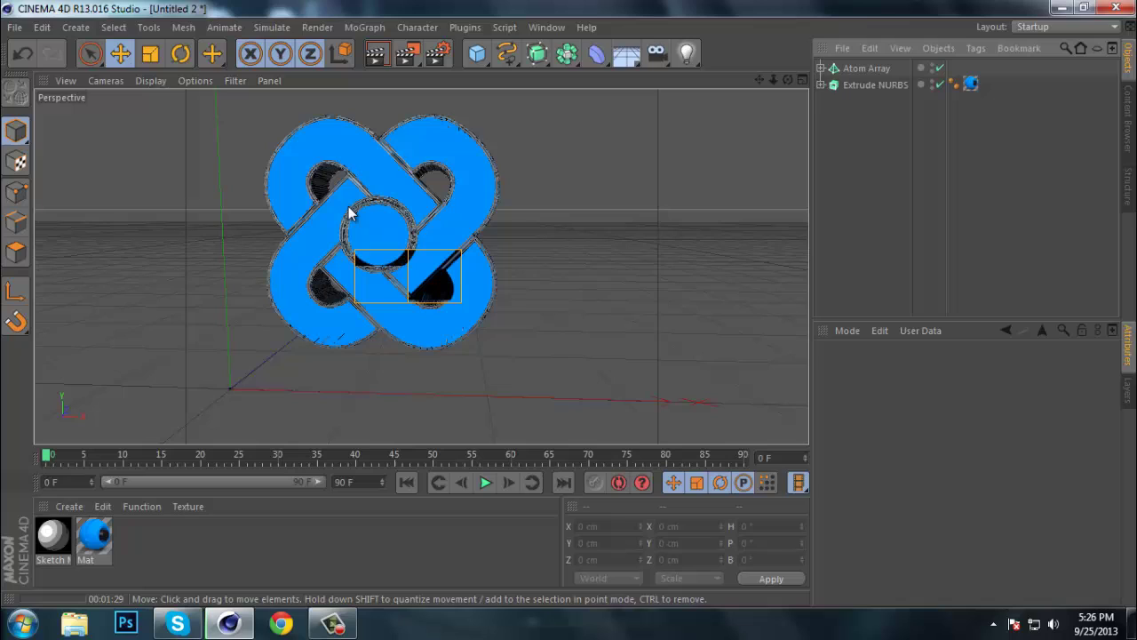
{"action": "left_click", "coordinate": [349, 213]}
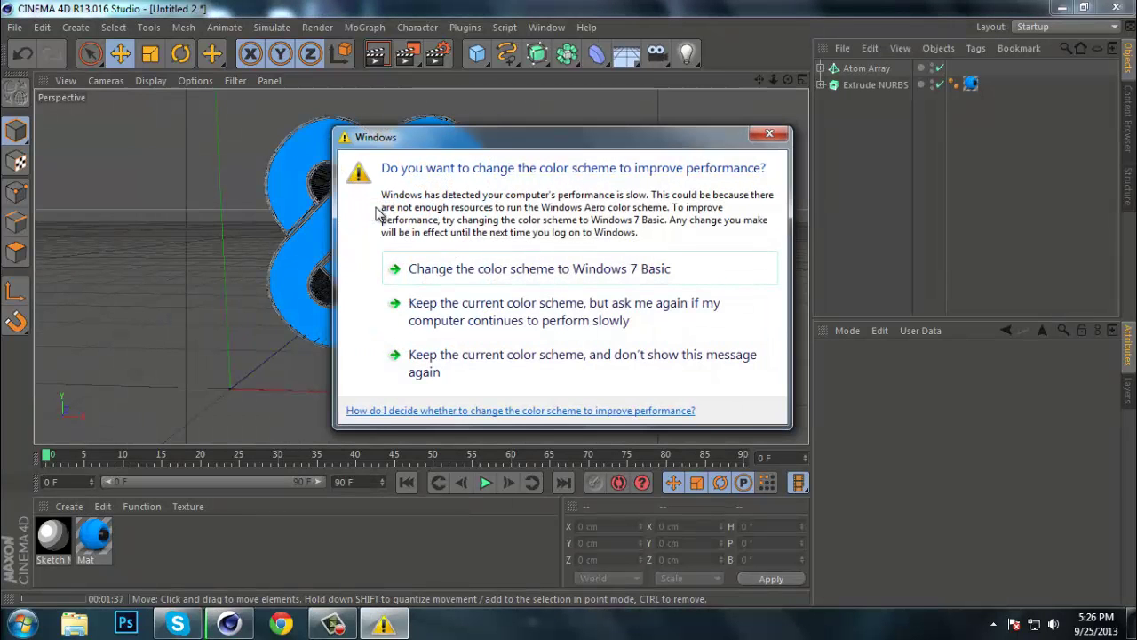
{"action": "left_click", "coordinate": [476, 269]}
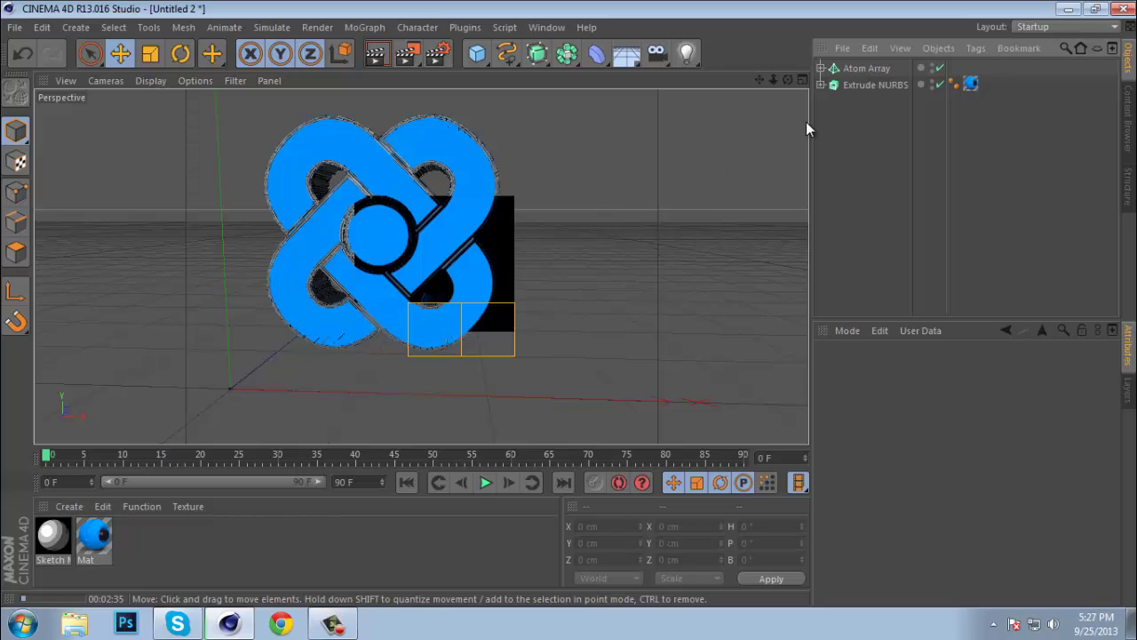
Step: Delete the Atom Array and change the Sketch Mat line thickness from 2 to 1
{"action": "left_click", "coordinate": [849, 71]}
{"action": "key", "text": "Delete"}
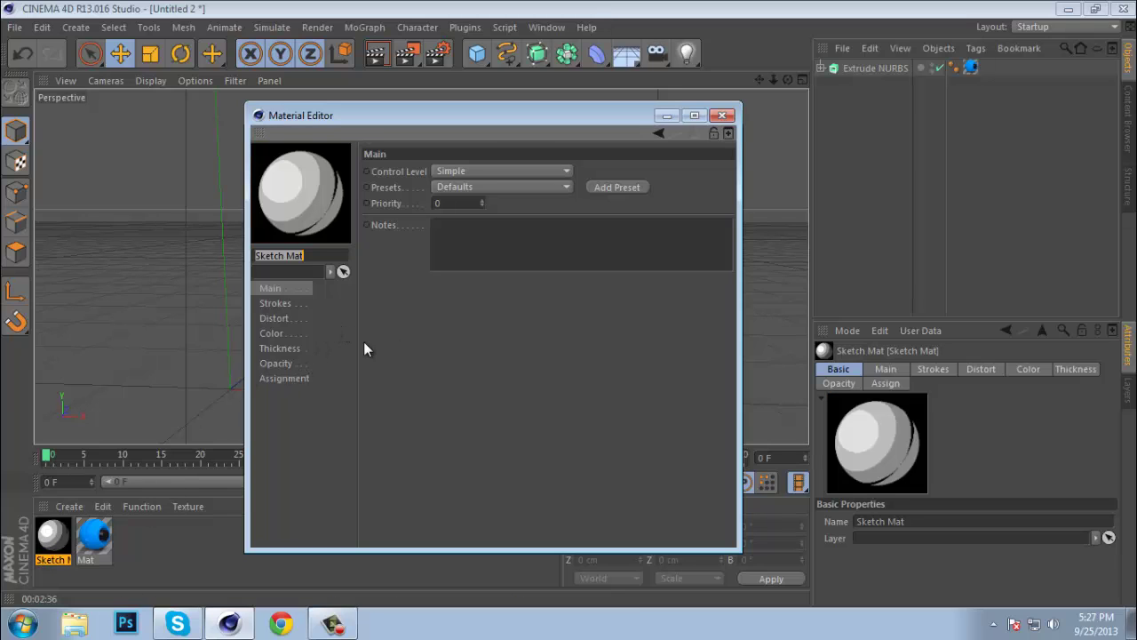
{"action": "left_click", "coordinate": [286, 348]}
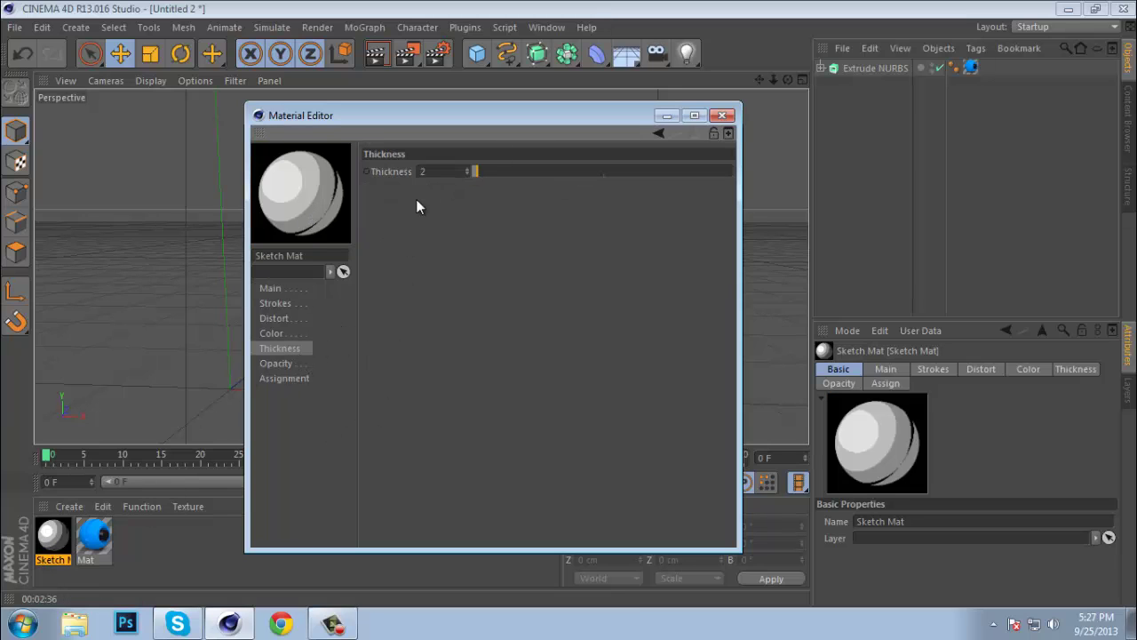
{"action": "double_click", "coordinate": [444, 172]}
{"action": "type", "text": "1"}
{"action": "key", "text": "Return"}
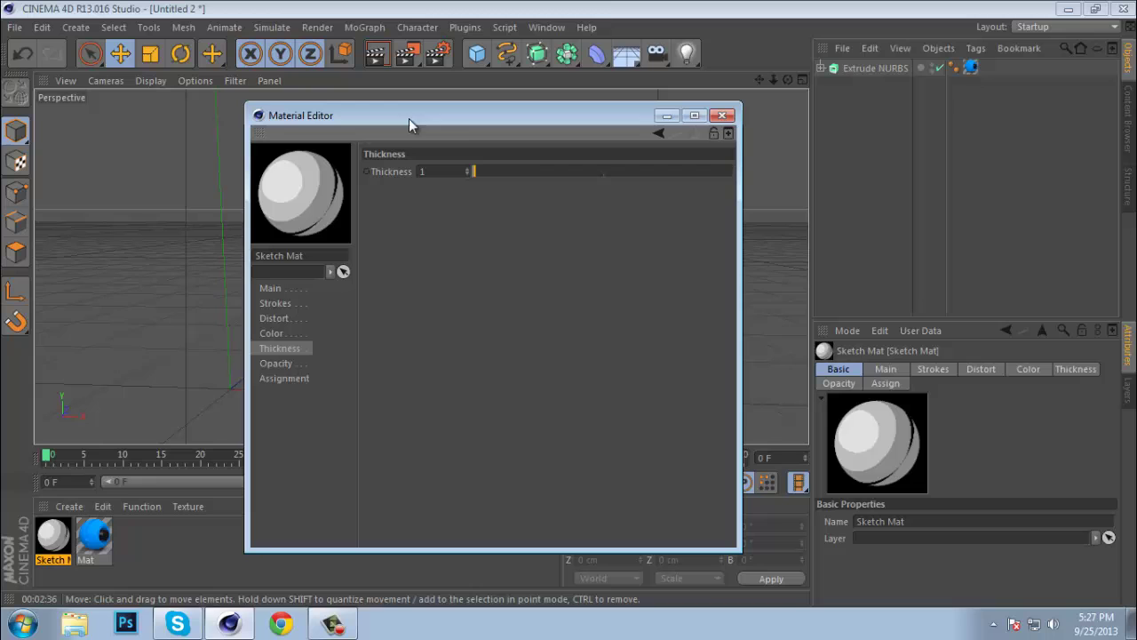
{"action": "left_click", "coordinate": [269, 289]}
{"action": "left_click", "coordinate": [722, 115]}
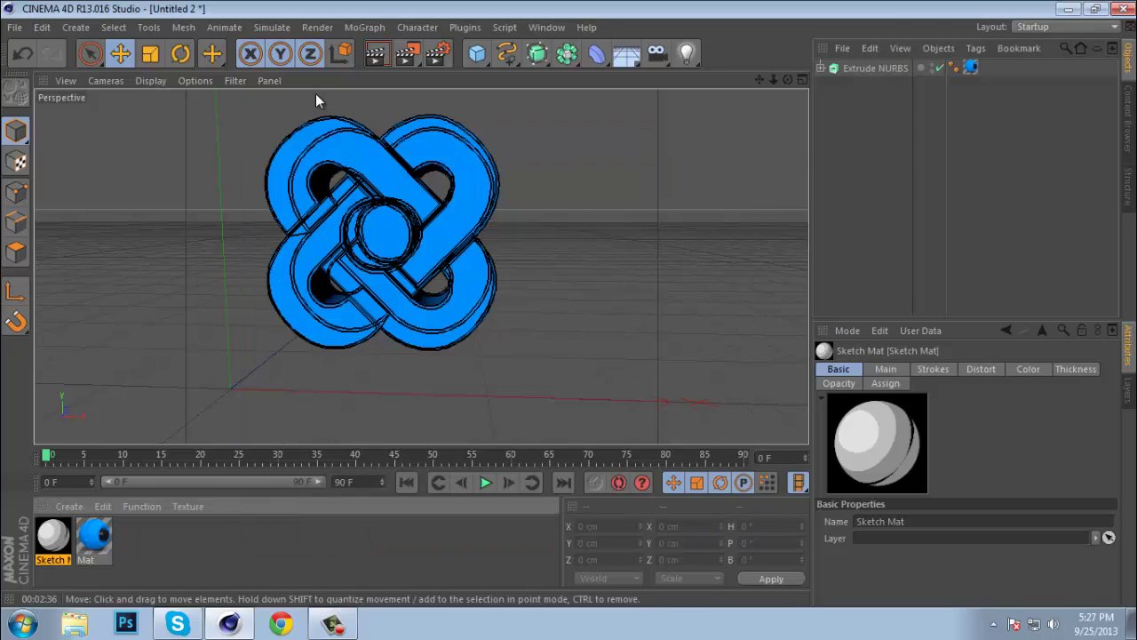
Step: Abort the Picture Viewer render and test-render the outlined blue logo in the viewport instead
{"action": "left_click", "coordinate": [407, 53]}
{"action": "left_click", "coordinate": [962, 15]}
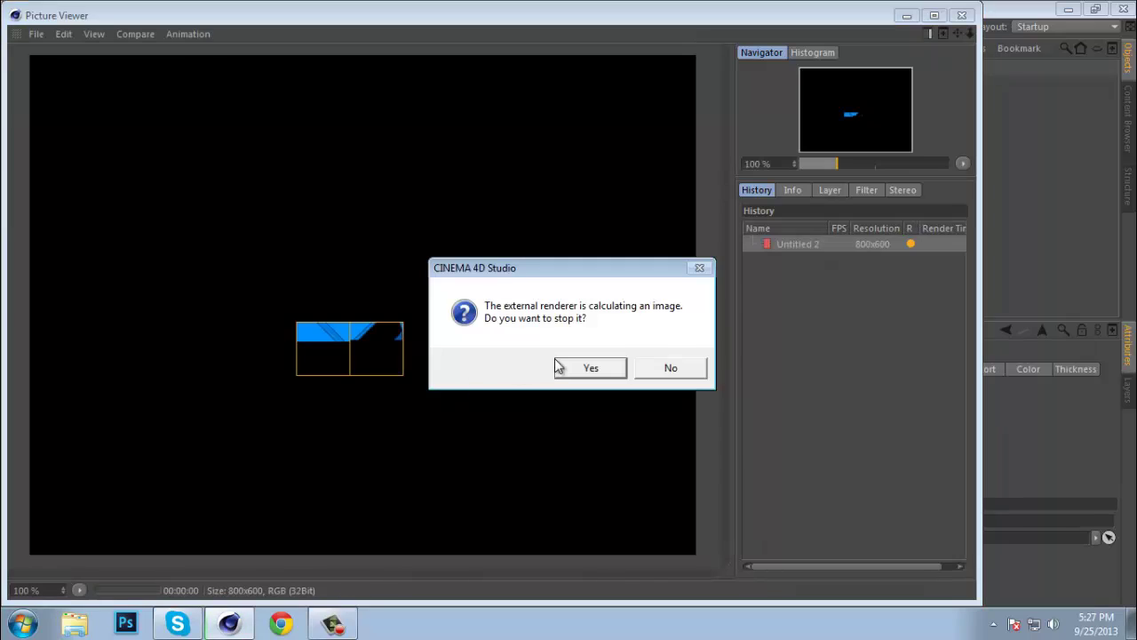
{"action": "left_click", "coordinate": [556, 362]}
{"action": "left_click", "coordinate": [374, 55]}
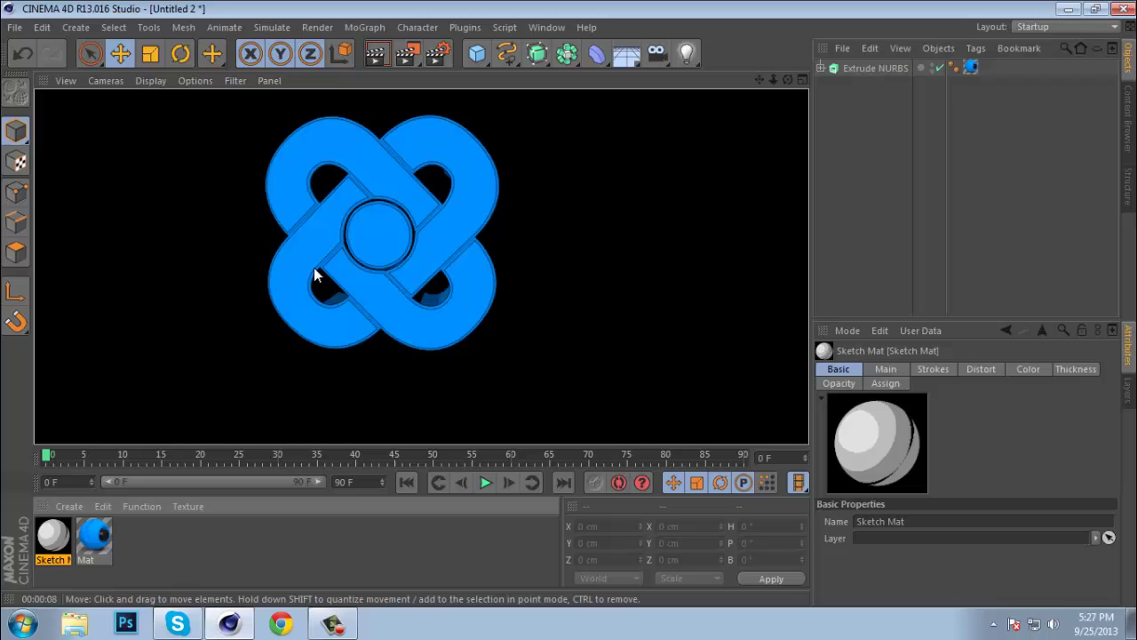
{"action": "left_click", "coordinate": [305, 297]}
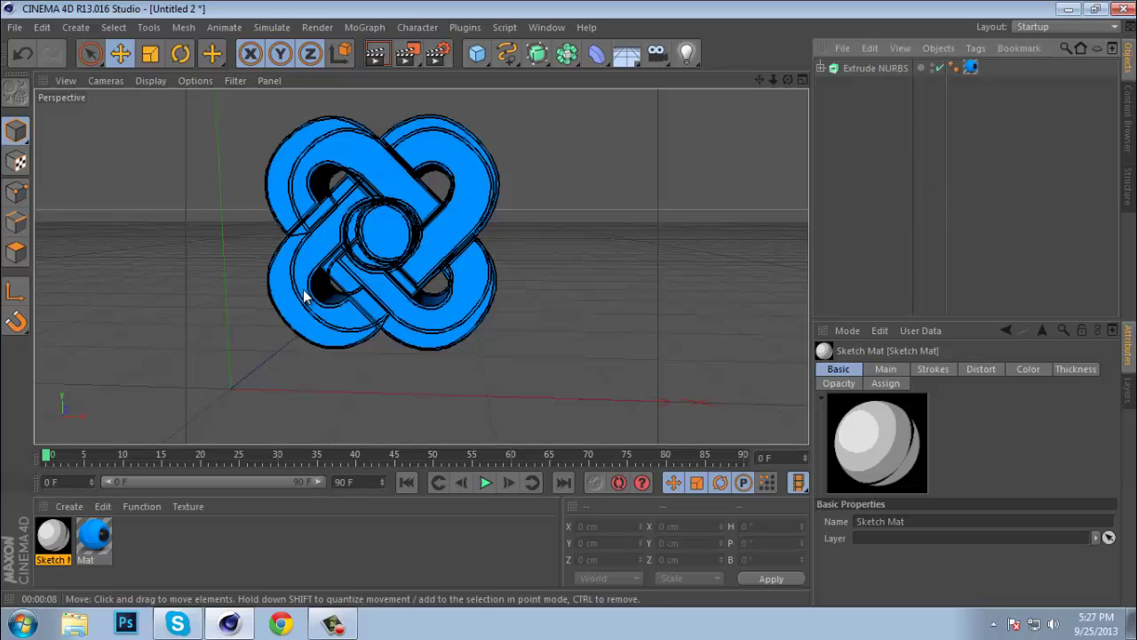
{"action": "double_click", "coordinate": [52, 535]}
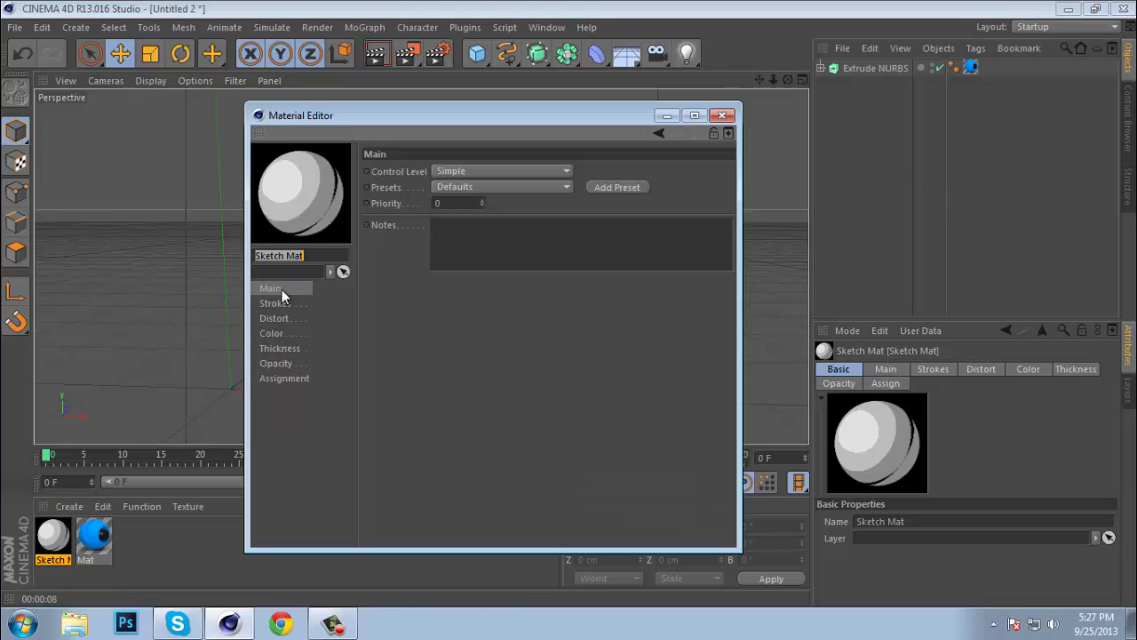
{"action": "left_click", "coordinate": [468, 173]}
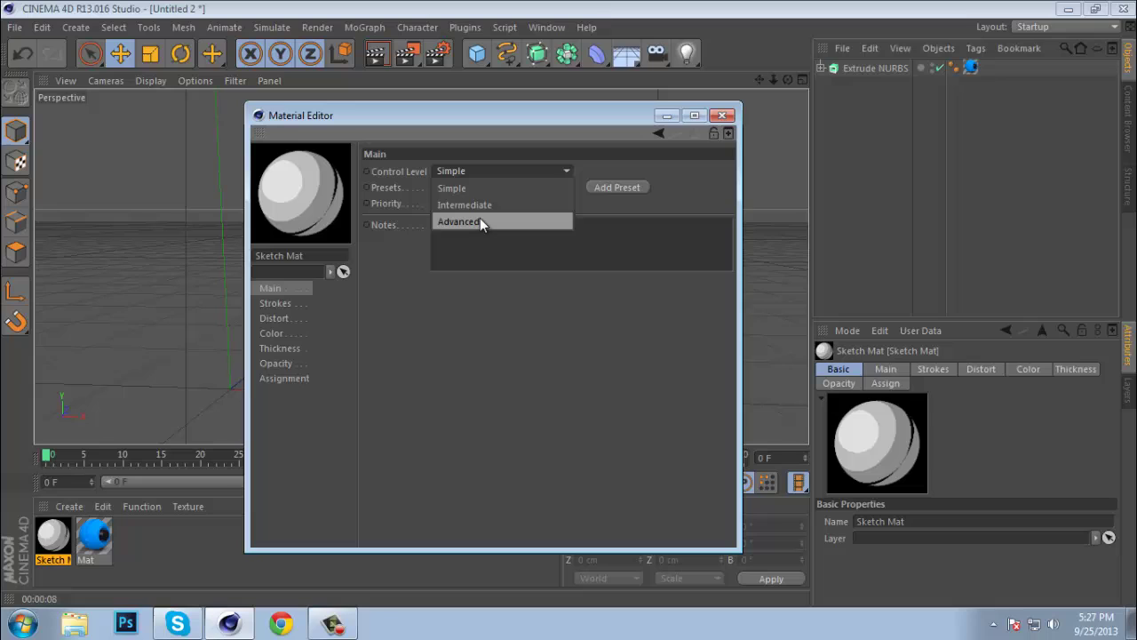
{"action": "left_click", "coordinate": [483, 171]}
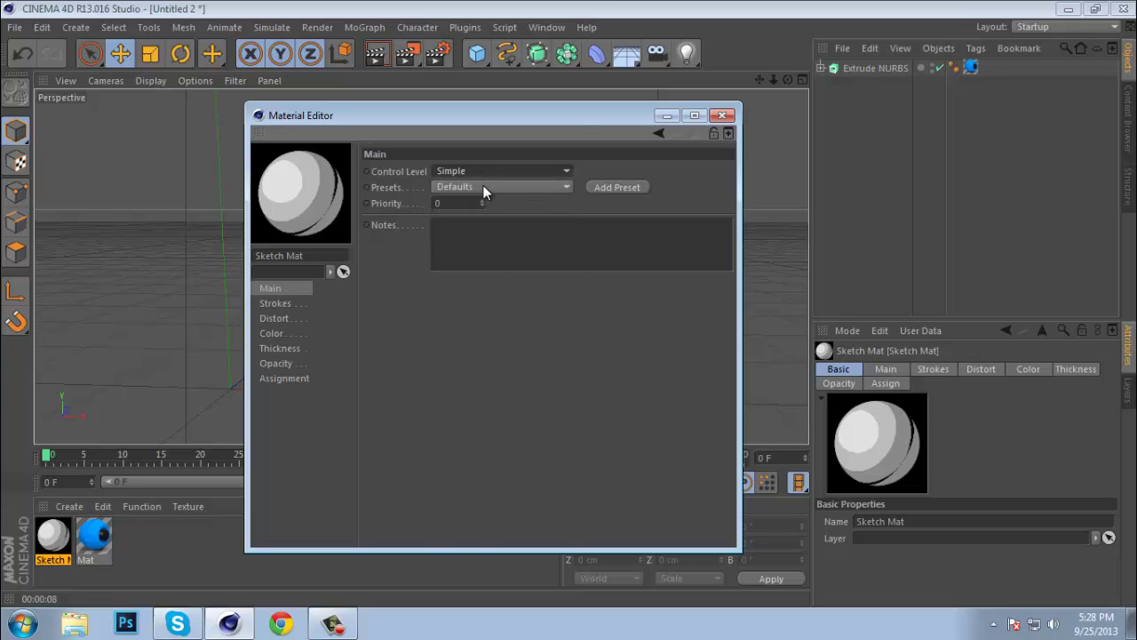
{"action": "left_click", "coordinate": [483, 188]}
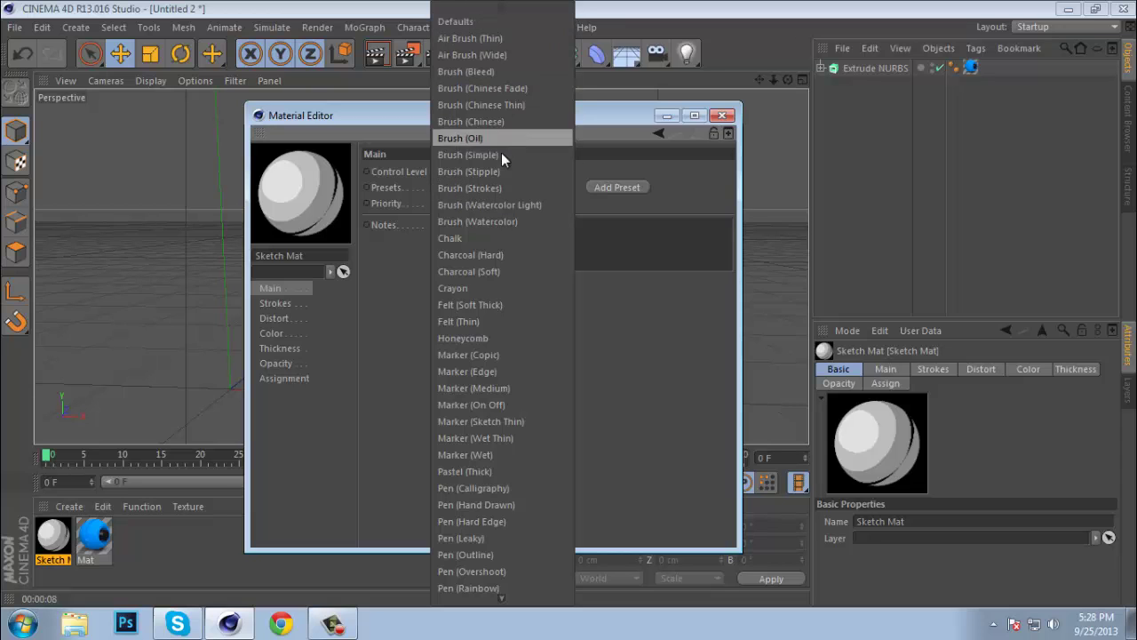
{"action": "scroll", "coordinate": [498, 597], "scroll_direction": "down", "scroll_amount": 10}
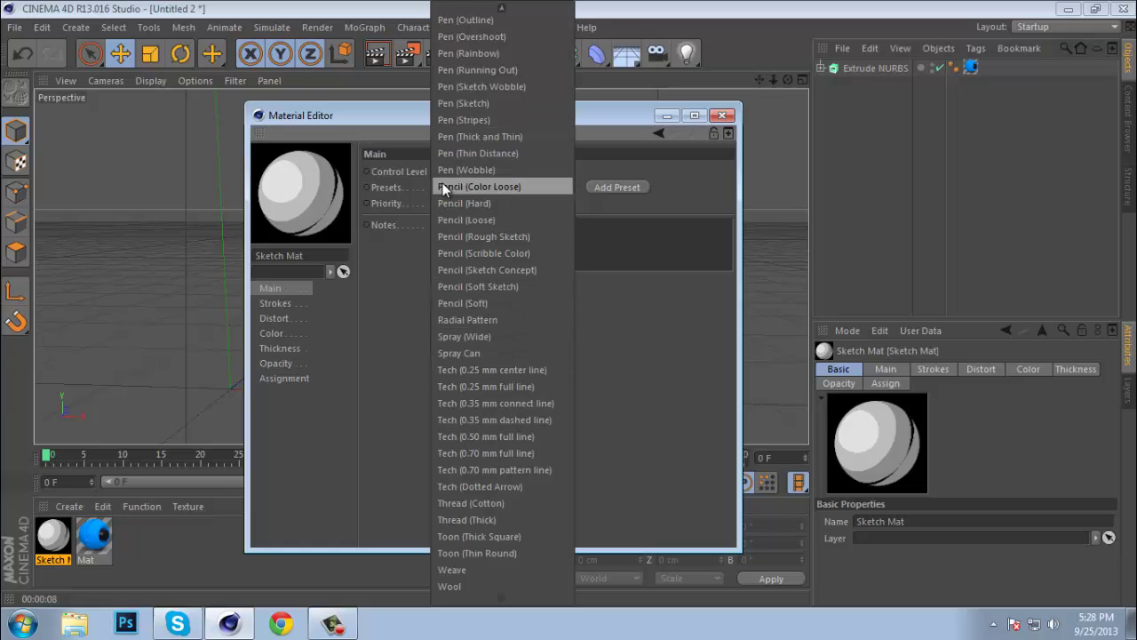
{"action": "scroll", "coordinate": [480, 177], "scroll_direction": "up", "scroll_amount": 5}
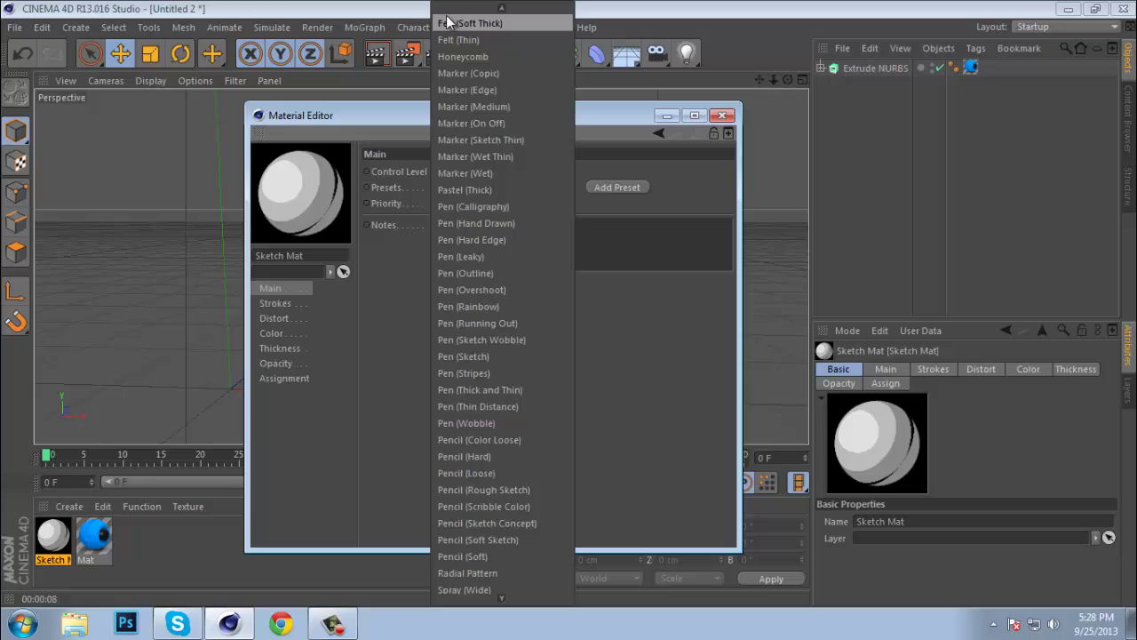
{"action": "mouse_move", "coordinate": [476, 7]}
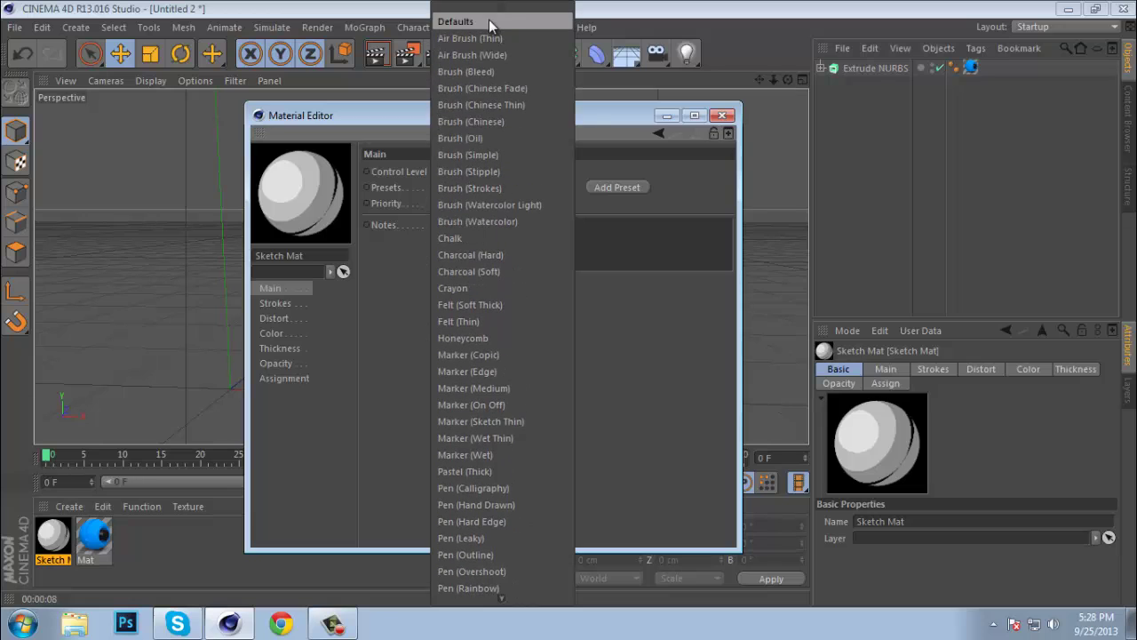
{"action": "left_click", "coordinate": [489, 20]}
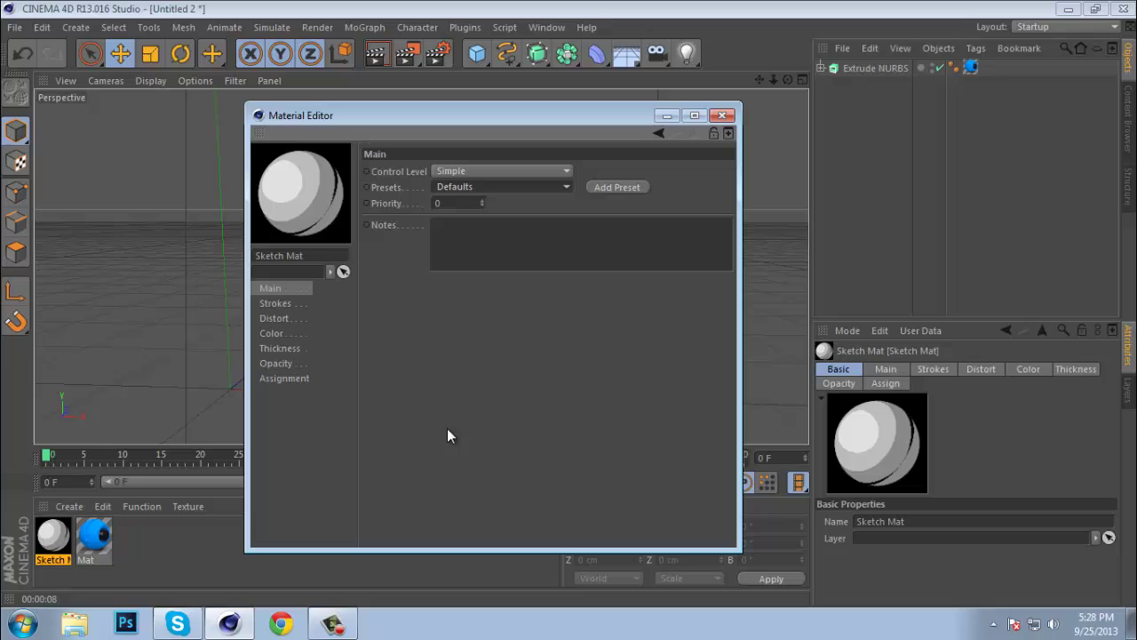
{"action": "left_click", "coordinate": [283, 364]}
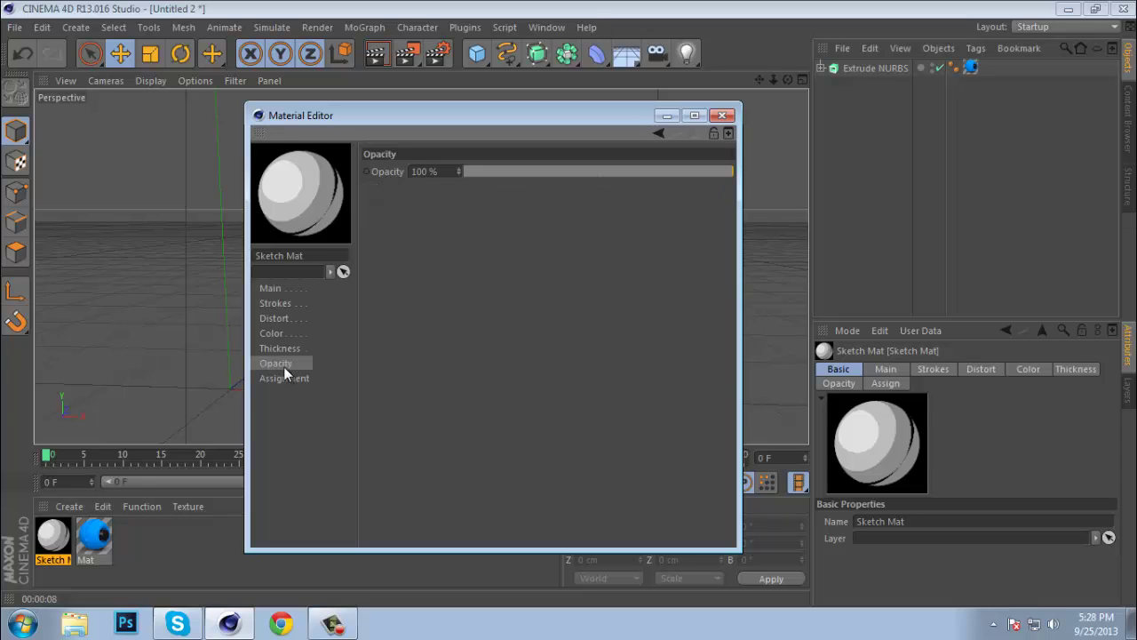
{"action": "left_click", "coordinate": [601, 173]}
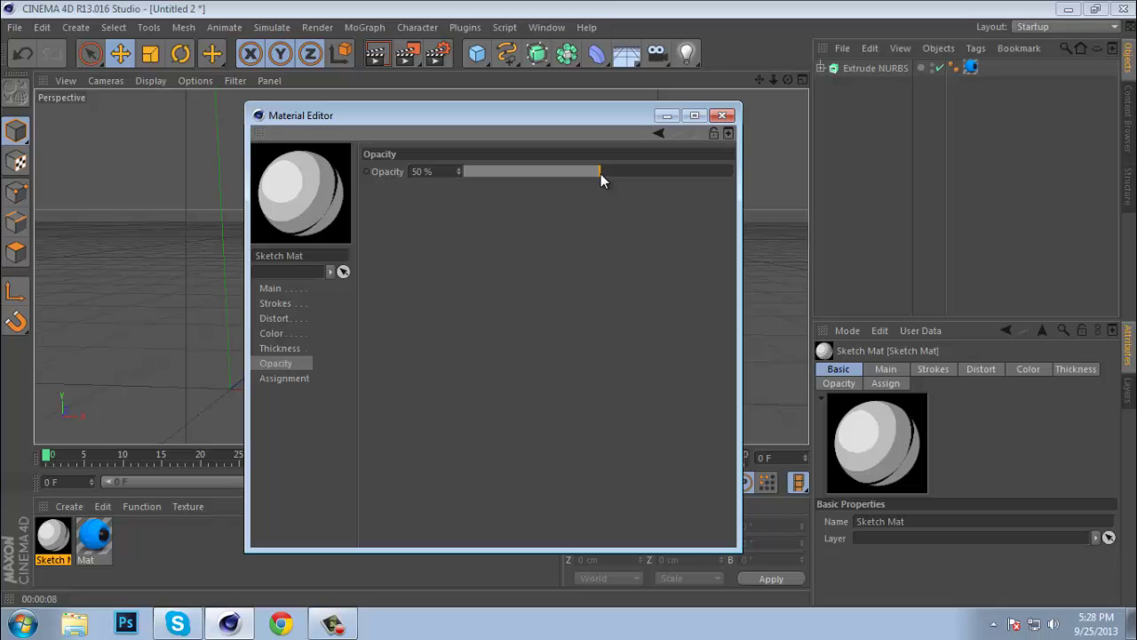
{"action": "left_click", "coordinate": [722, 116]}
{"action": "left_click", "coordinate": [374, 55]}
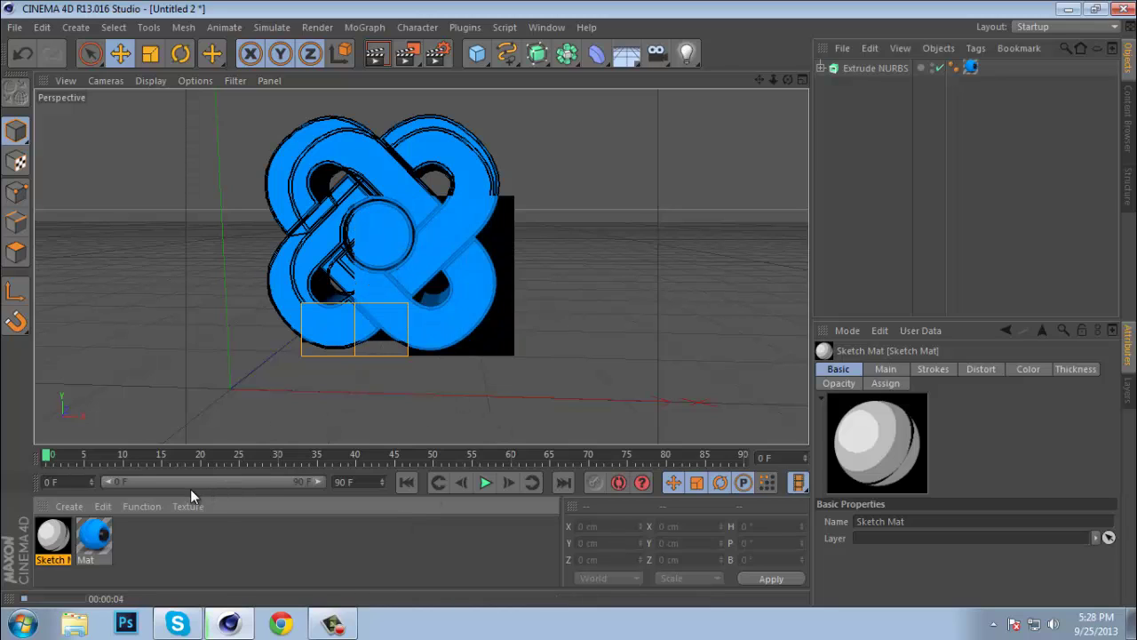
{"action": "double_click", "coordinate": [58, 534]}
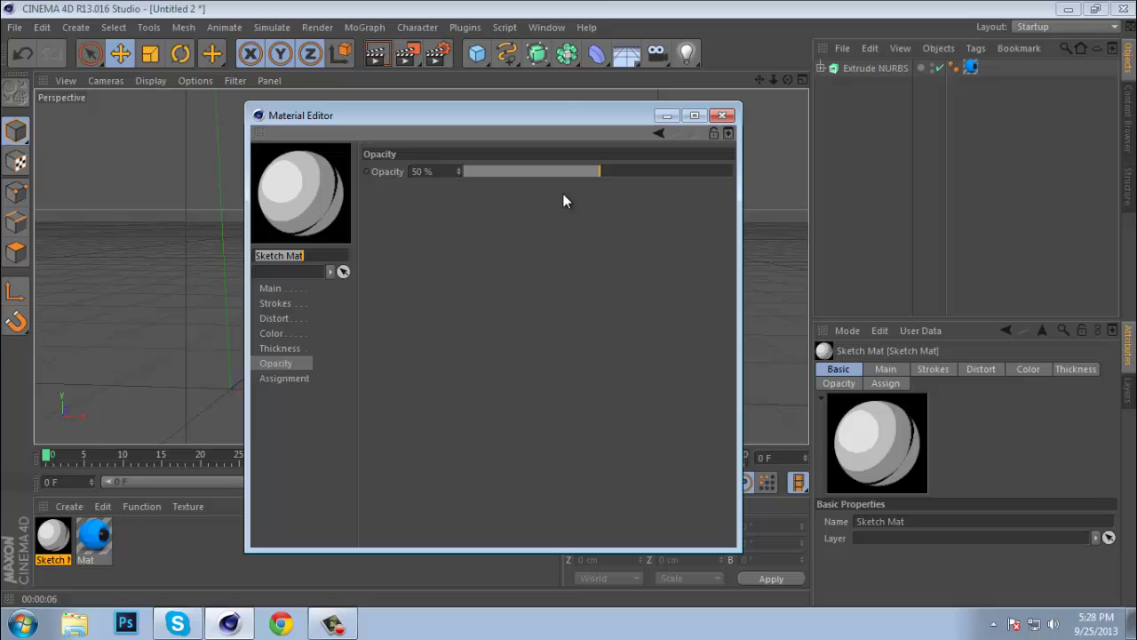
{"action": "left_click", "coordinate": [722, 115]}
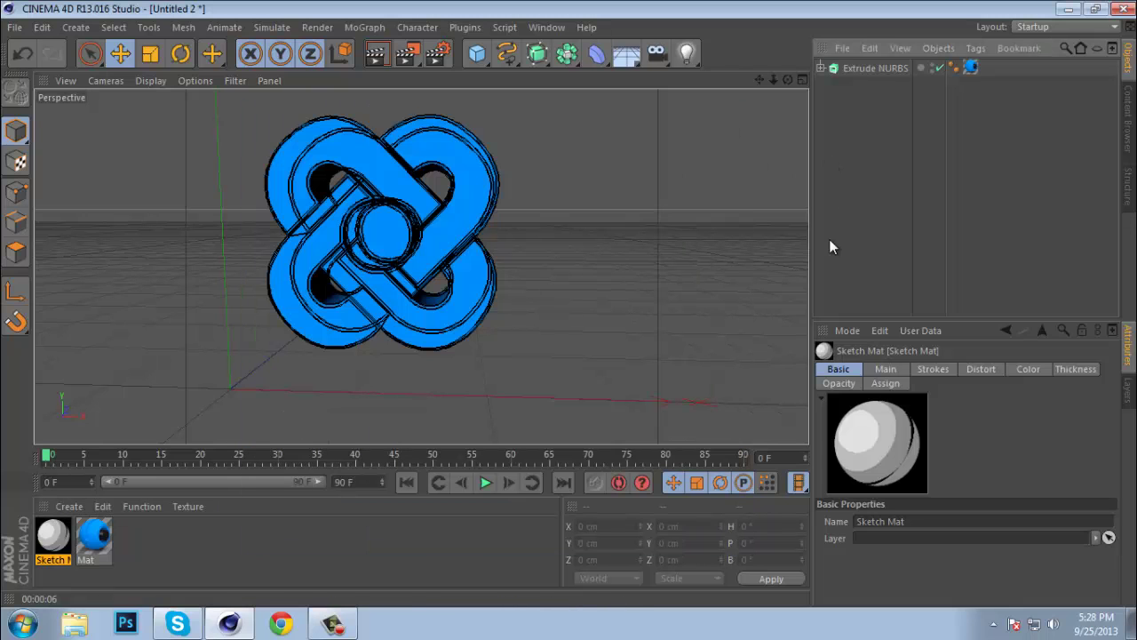
{"action": "left_click", "coordinate": [345, 569]}
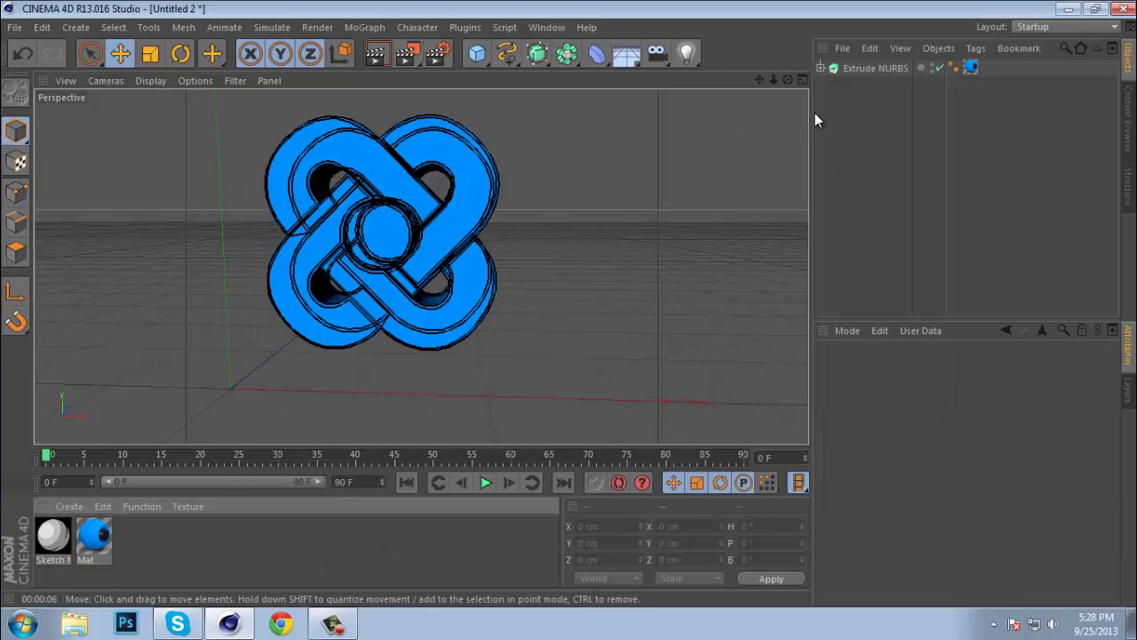
{"action": "left_click", "coordinate": [433, 53]}
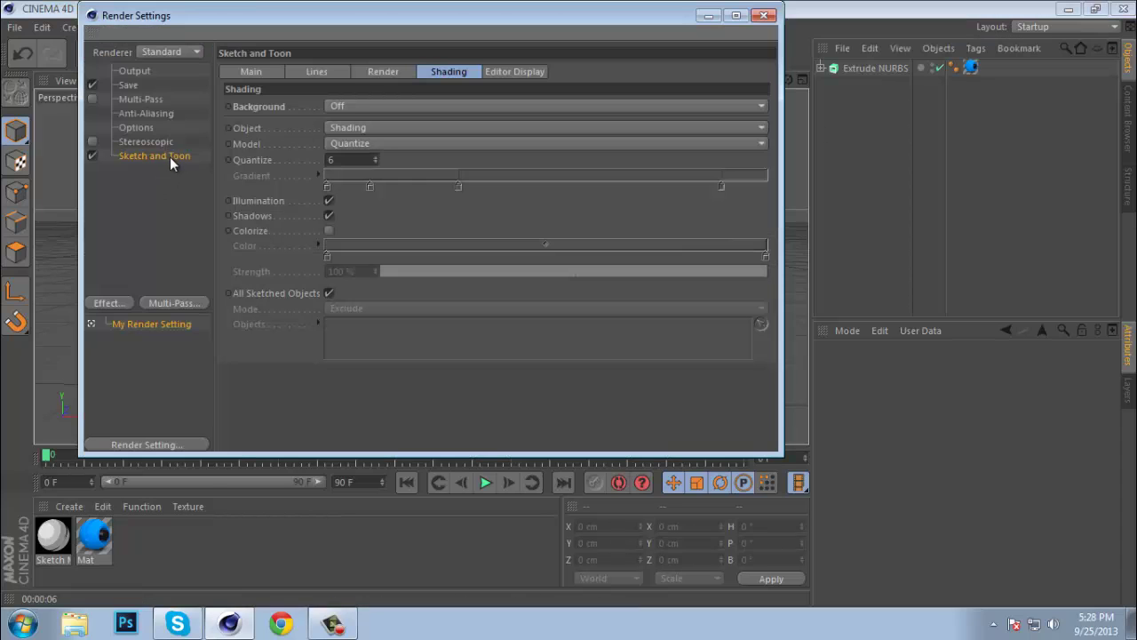
{"action": "left_click", "coordinate": [373, 72]}
{"action": "left_click", "coordinate": [533, 73]}
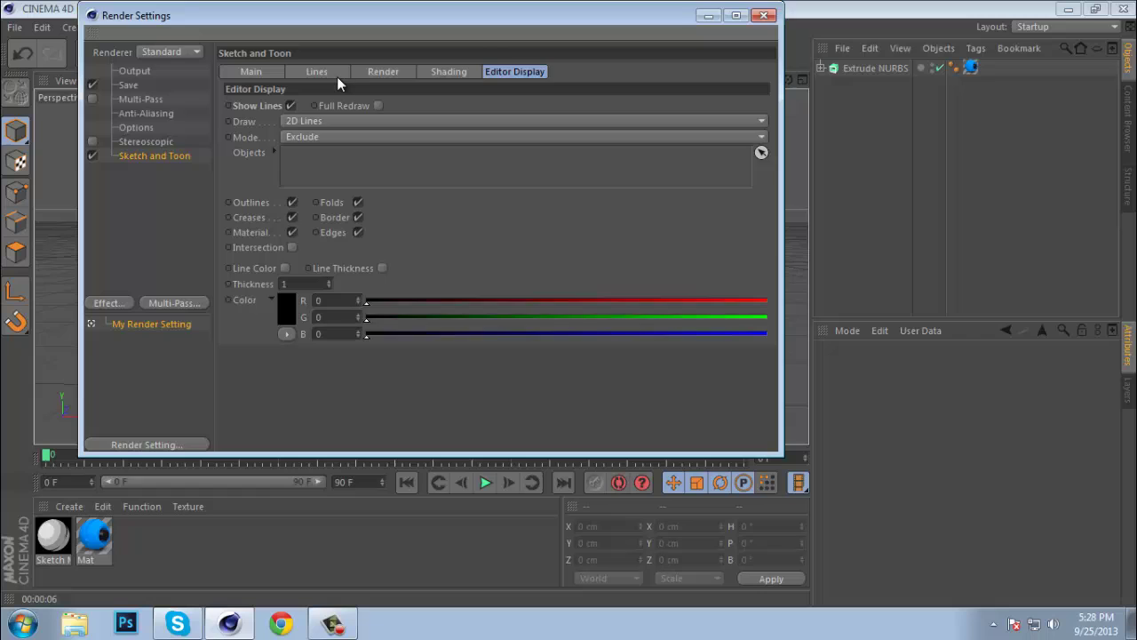
{"action": "left_click", "coordinate": [316, 74]}
{"action": "left_click", "coordinate": [259, 71]}
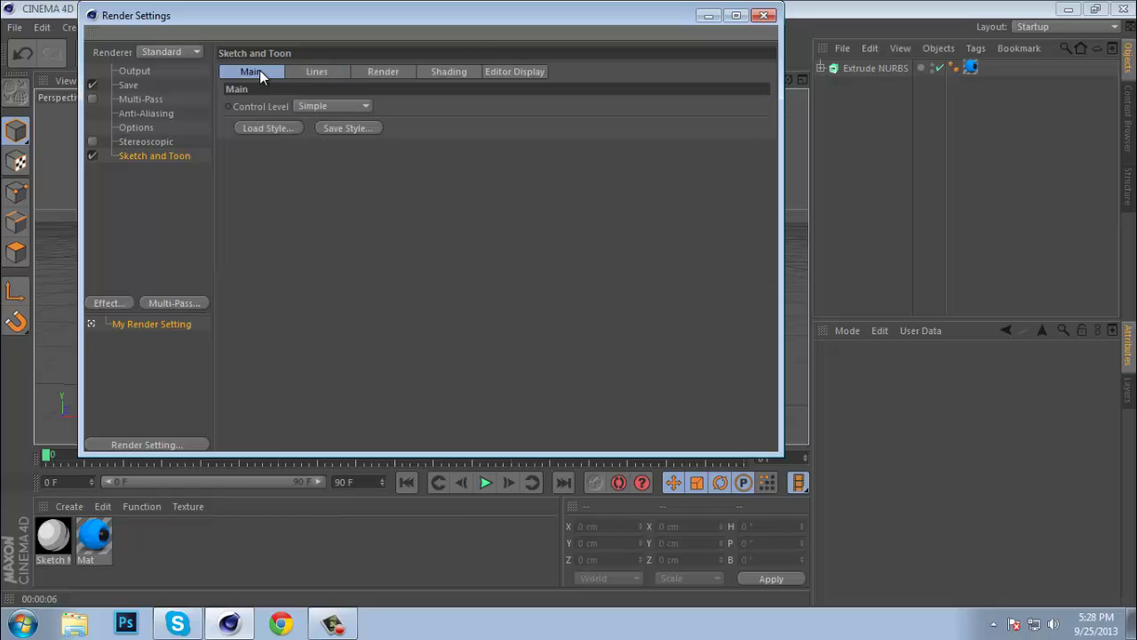
{"action": "left_click", "coordinate": [306, 74]}
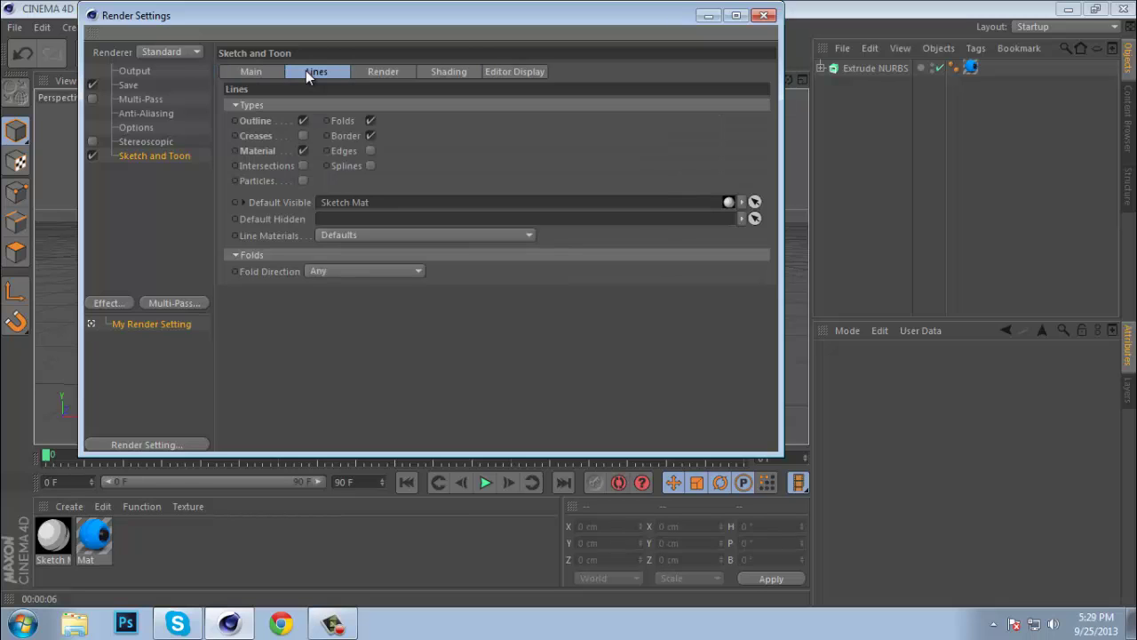
{"action": "left_click", "coordinate": [764, 15]}
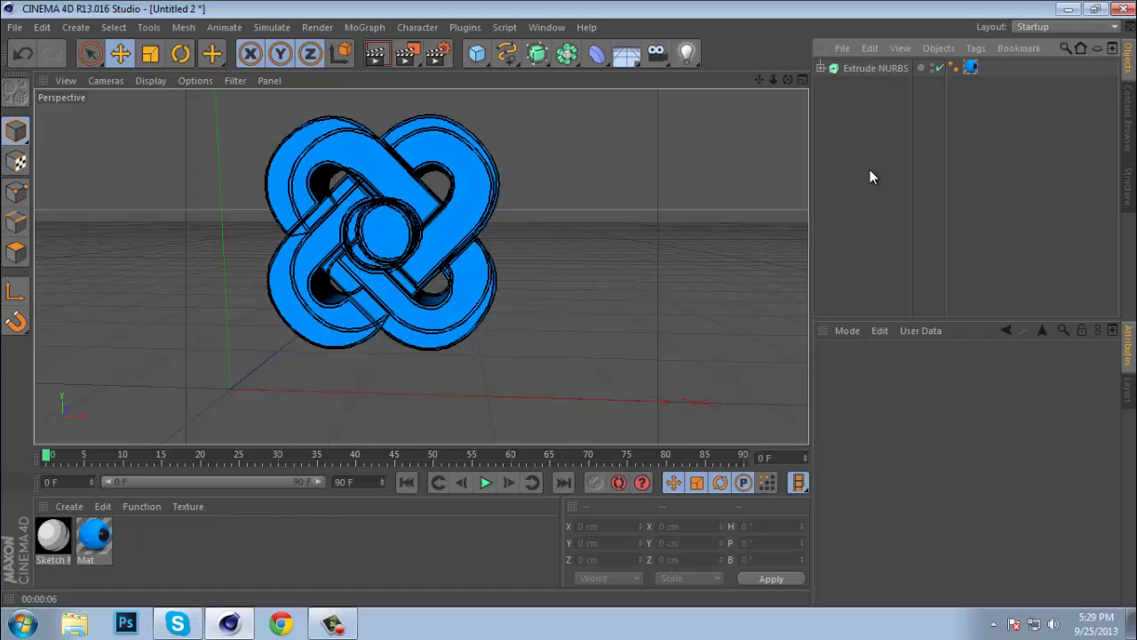
{"action": "left_click", "coordinate": [892, 75]}
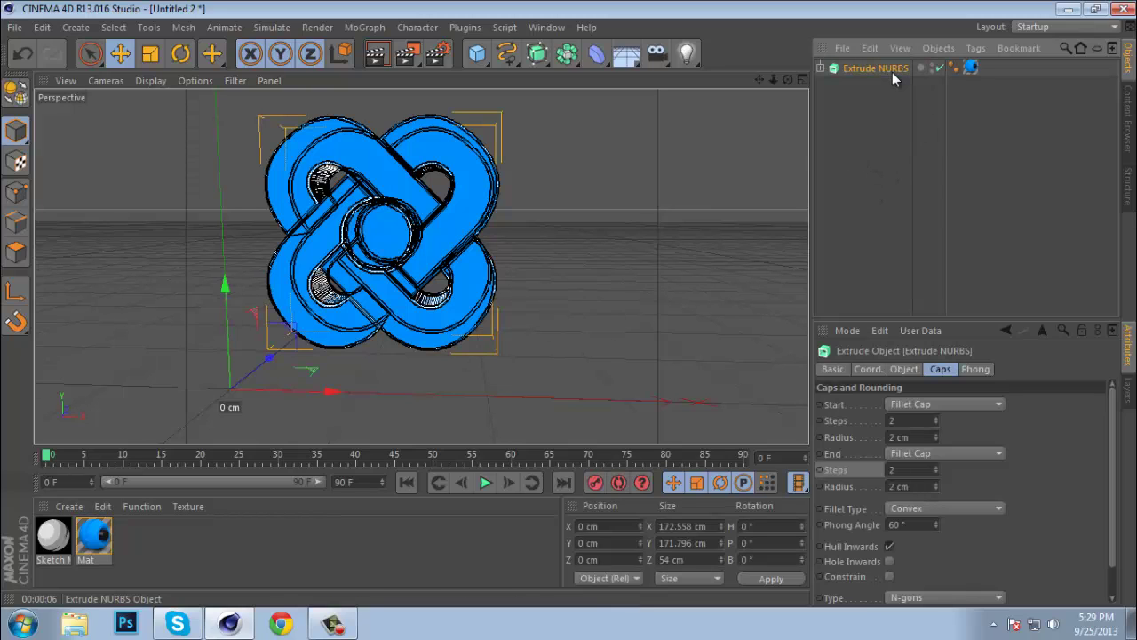
{"action": "left_click", "coordinate": [883, 103]}
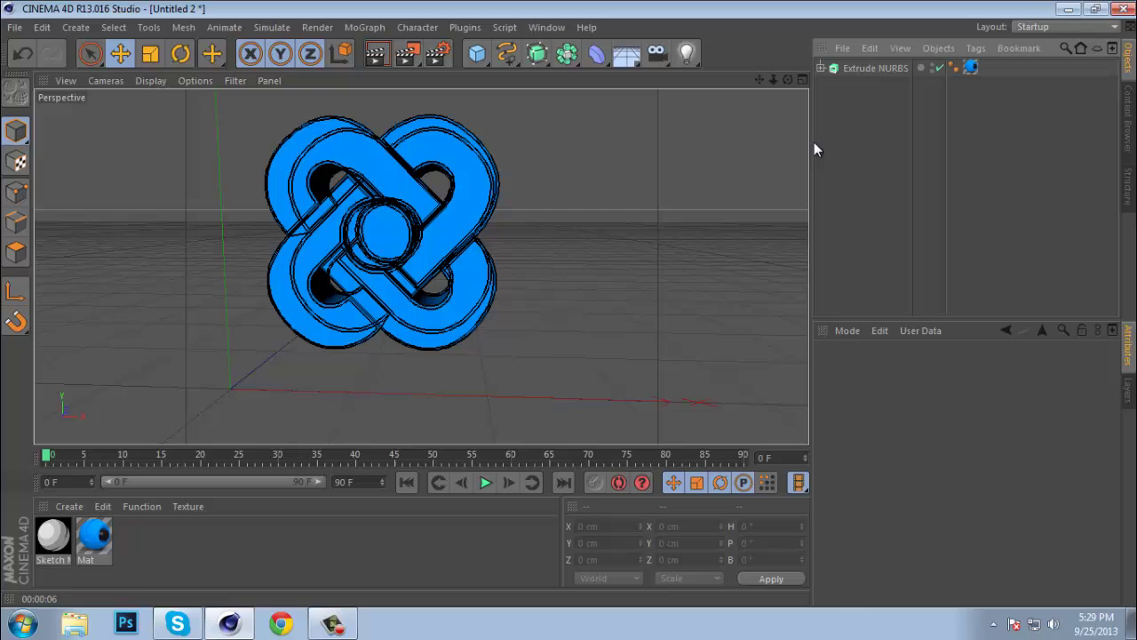
{"action": "left_click", "coordinate": [882, 69]}
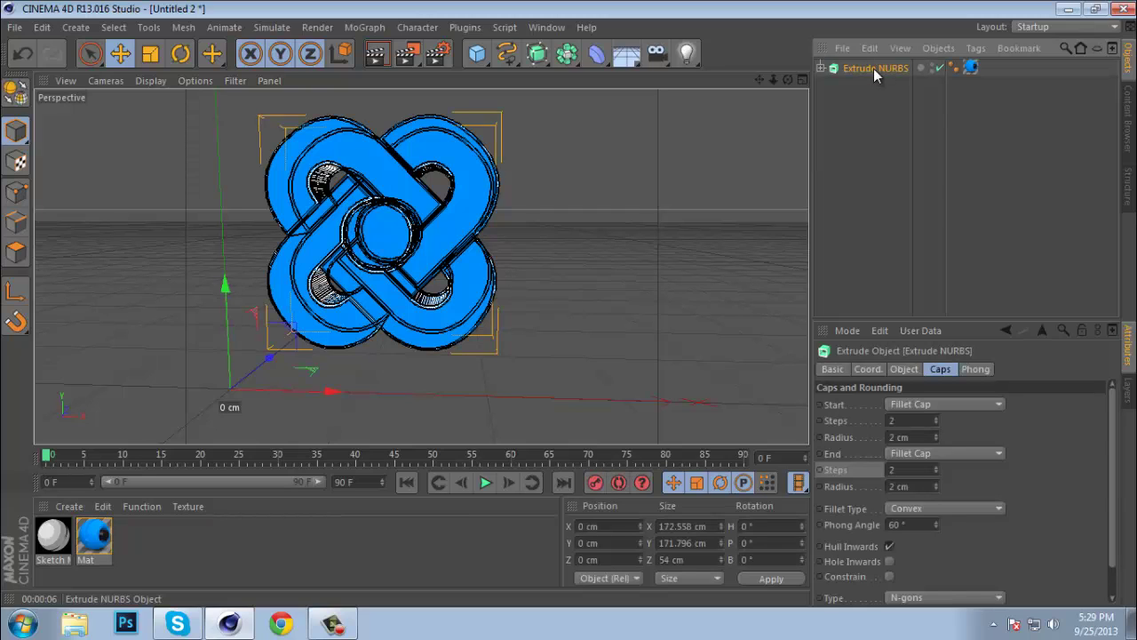
{"action": "left_click", "coordinate": [866, 139]}
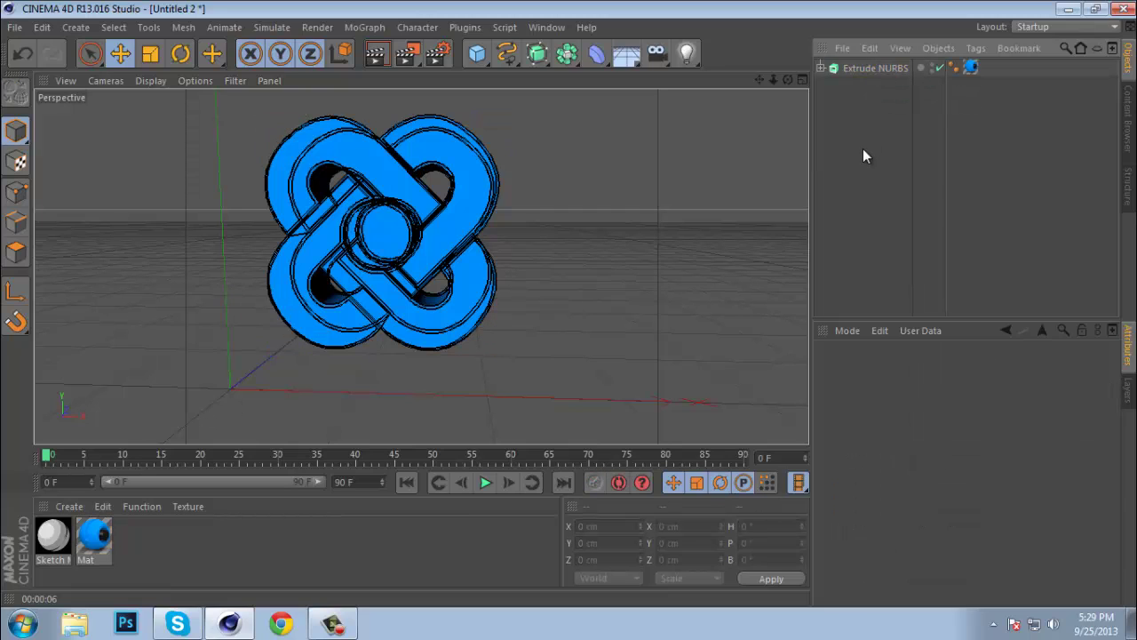
Step: Load the veins light room.lib4d library from the GFX > mats folder into the Content Browser
{"action": "left_click", "coordinate": [15, 27]}
{"action": "left_click", "coordinate": [26, 72]}
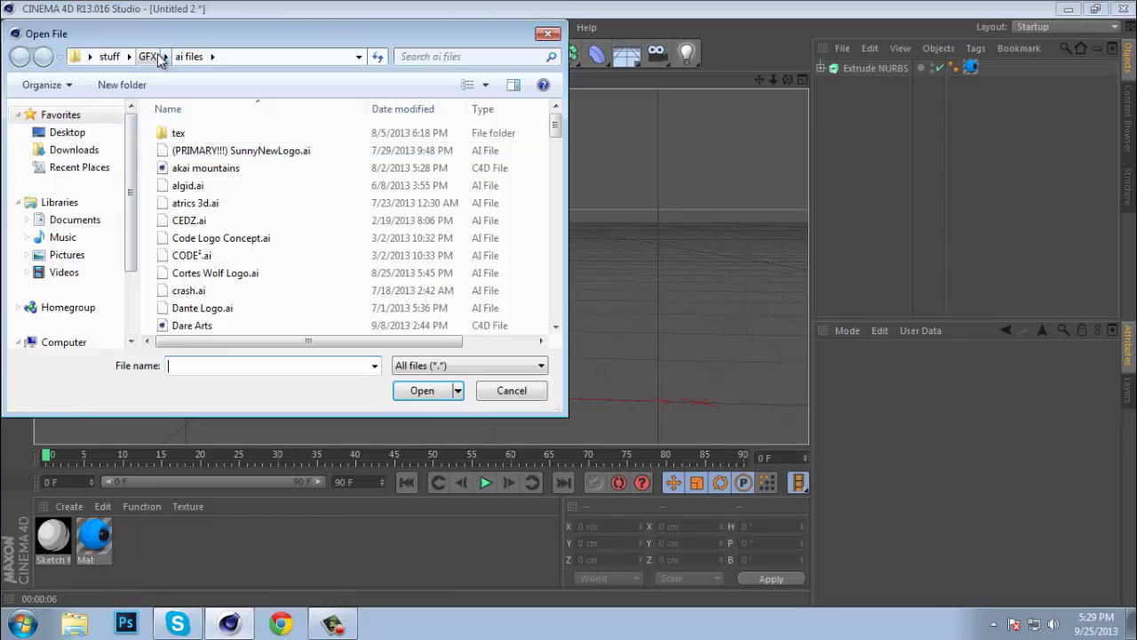
{"action": "left_click", "coordinate": [148, 56]}
{"action": "double_click", "coordinate": [204, 256]}
{"action": "left_click", "coordinate": [214, 257]}
{"action": "scroll", "coordinate": [214, 256], "scroll_direction": "down", "scroll_amount": 5}
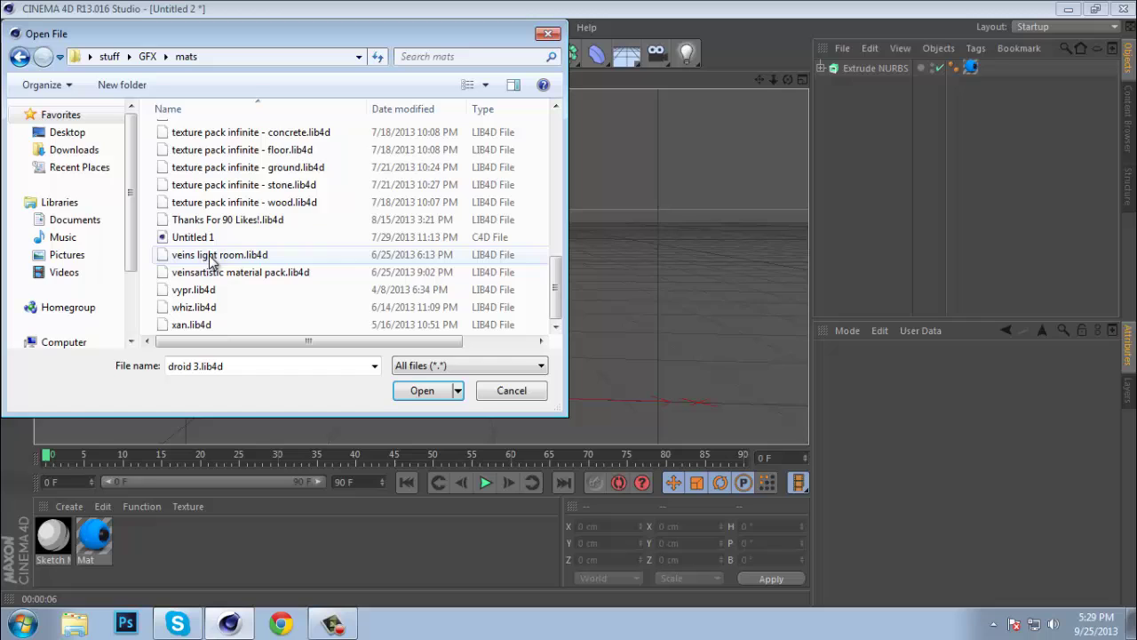
{"action": "double_click", "coordinate": [273, 254]}
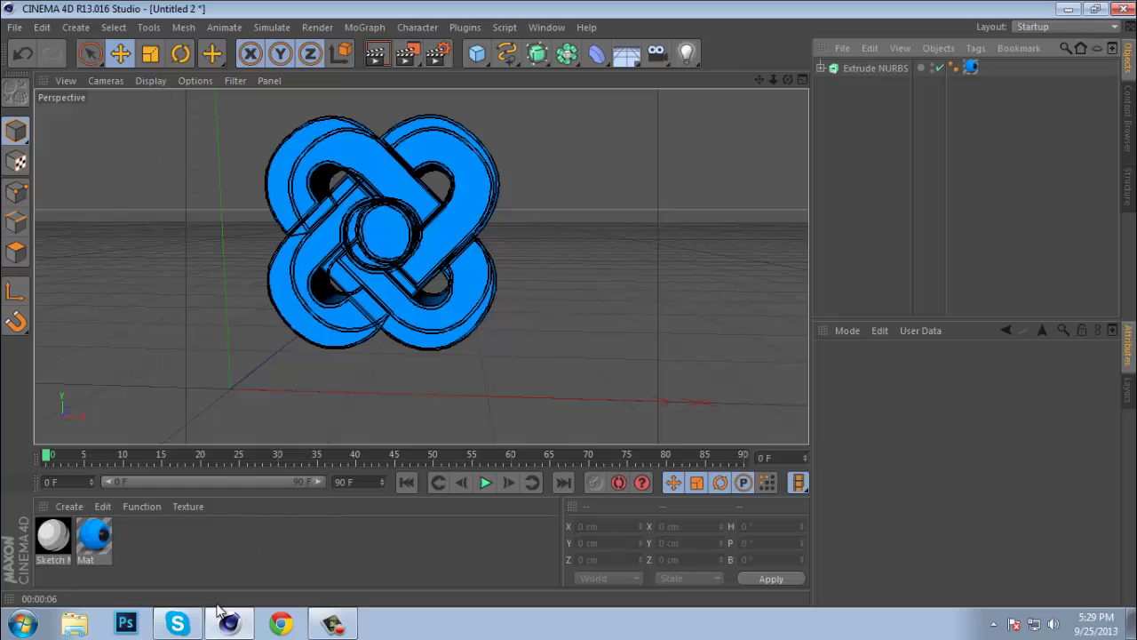
{"action": "mouse_move", "coordinate": [231, 624]}
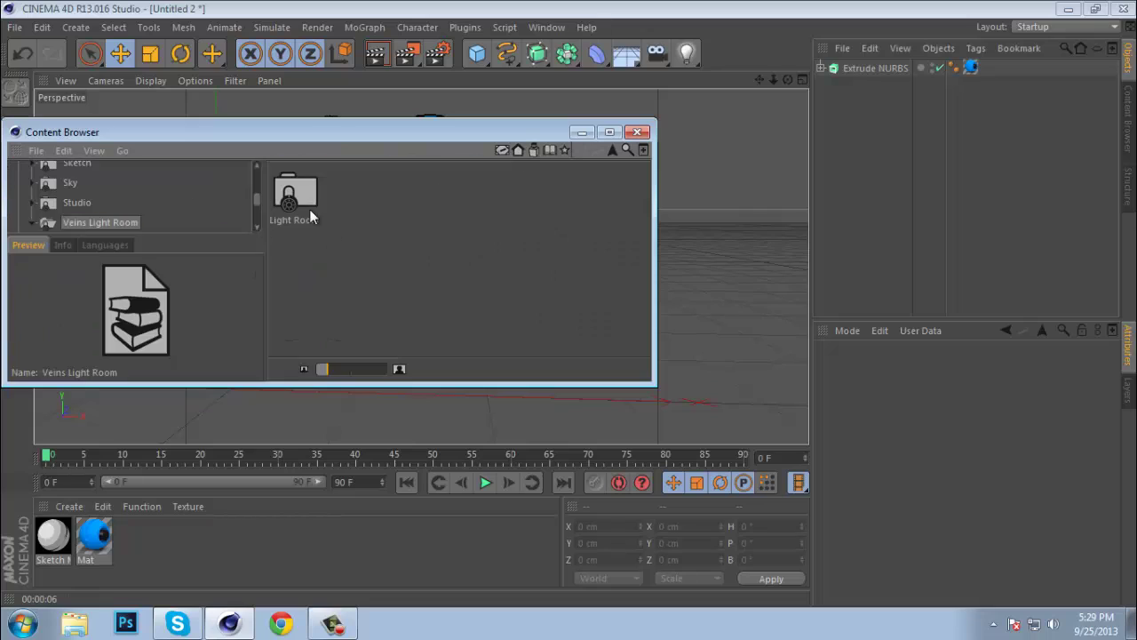
Step: Merge the Veins Light Room scene into the project and delete its REPLACE placeholder sphere
{"action": "double_click", "coordinate": [305, 210]}
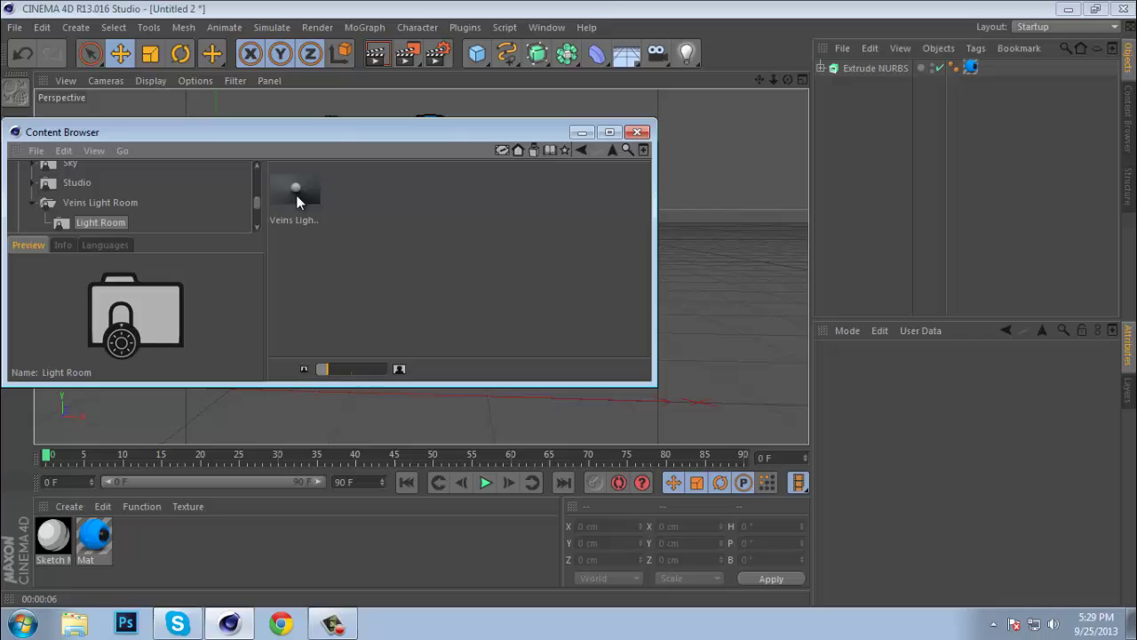
{"action": "double_click", "coordinate": [296, 195]}
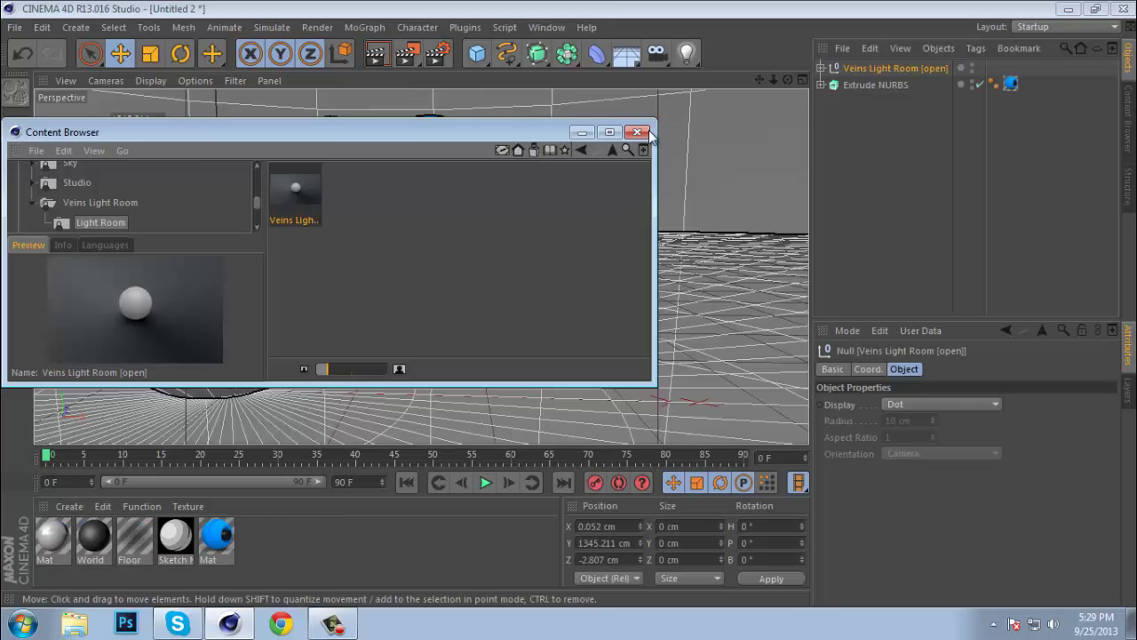
{"action": "left_click", "coordinate": [765, 78]}
{"action": "left_click", "coordinate": [821, 68]}
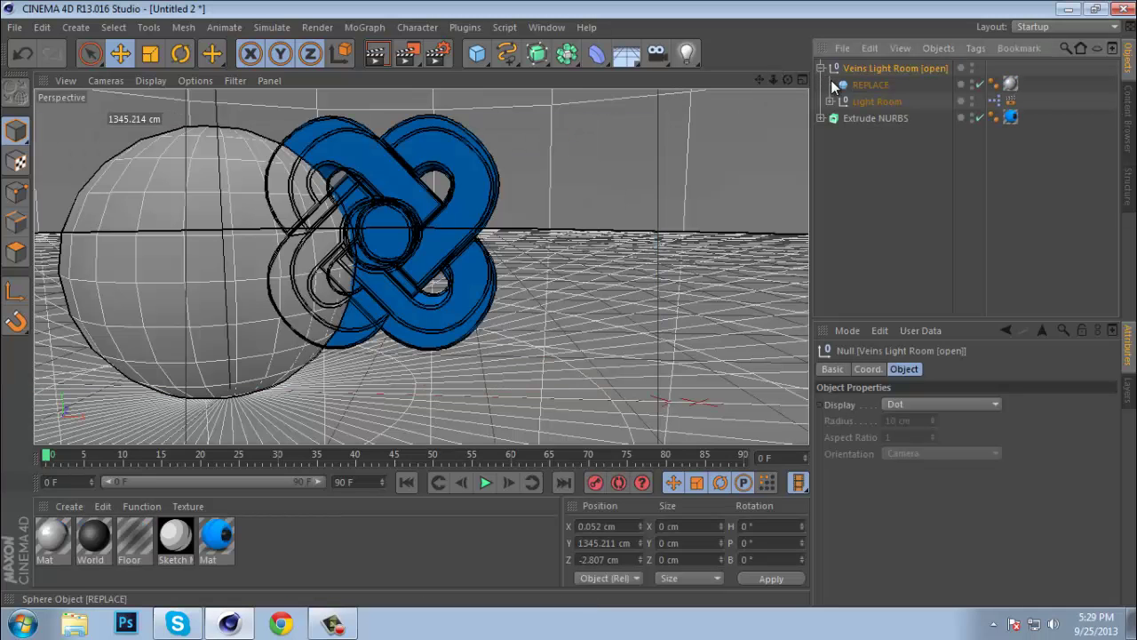
{"action": "left_click", "coordinate": [821, 69]}
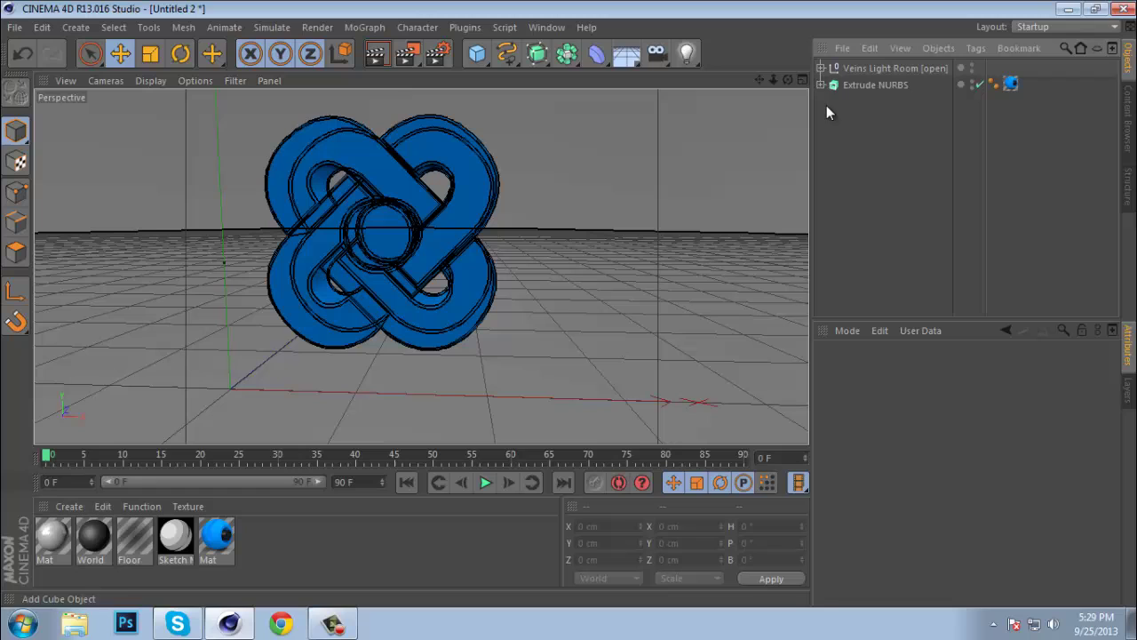
Step: Delete Sphere.1 and Null.2 with its Disc from the Light Room hierarchy
{"action": "left_click", "coordinate": [821, 68]}
{"action": "left_click", "coordinate": [830, 85]}
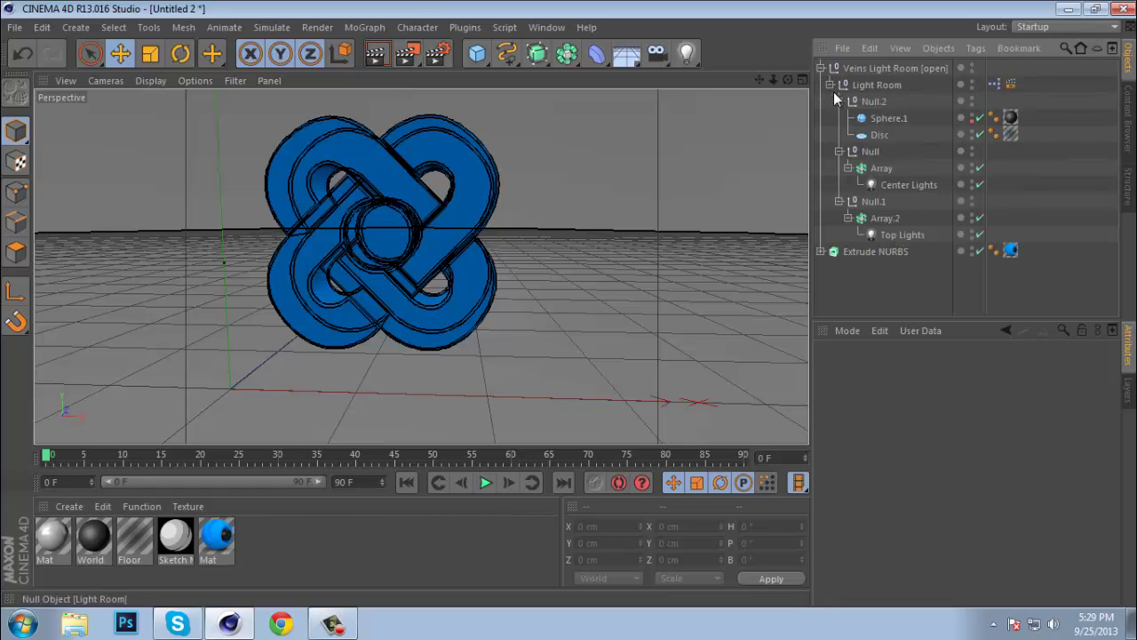
{"action": "left_click", "coordinate": [893, 119]}
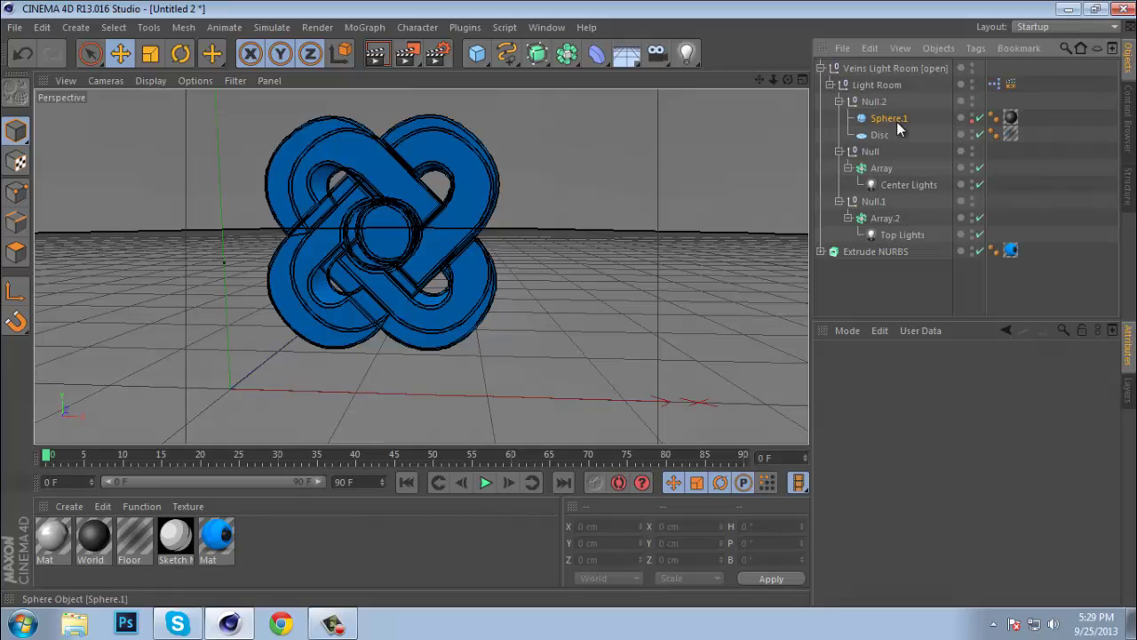
{"action": "key", "text": "Delete"}
{"action": "left_click", "coordinate": [872, 101]}
{"action": "key", "text": "Delete"}
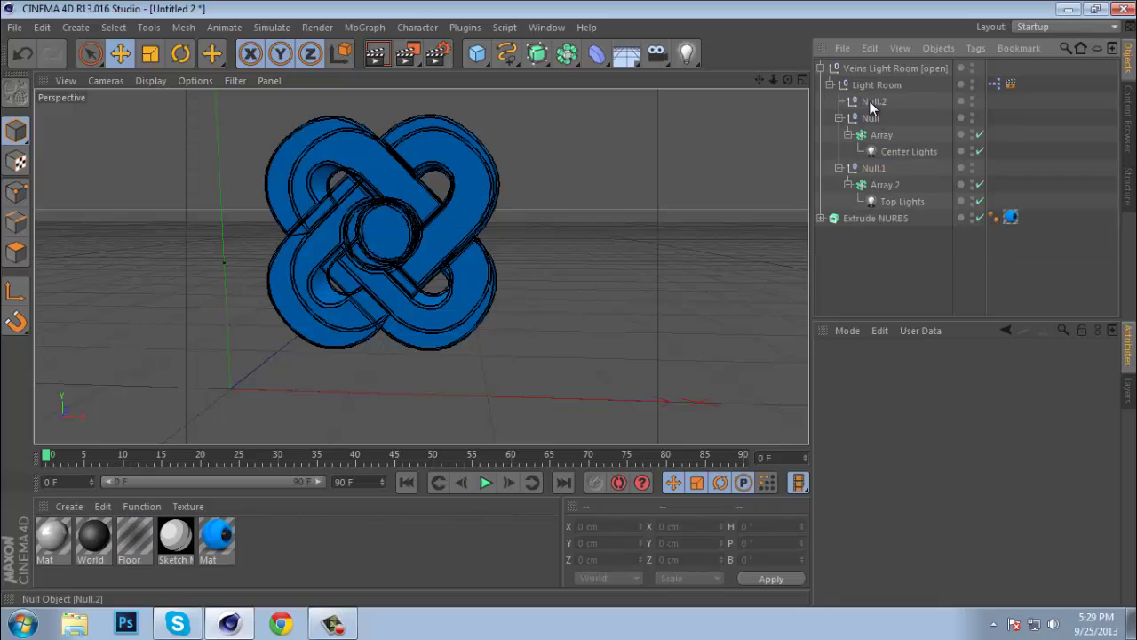
{"action": "left_click", "coordinate": [838, 101]}
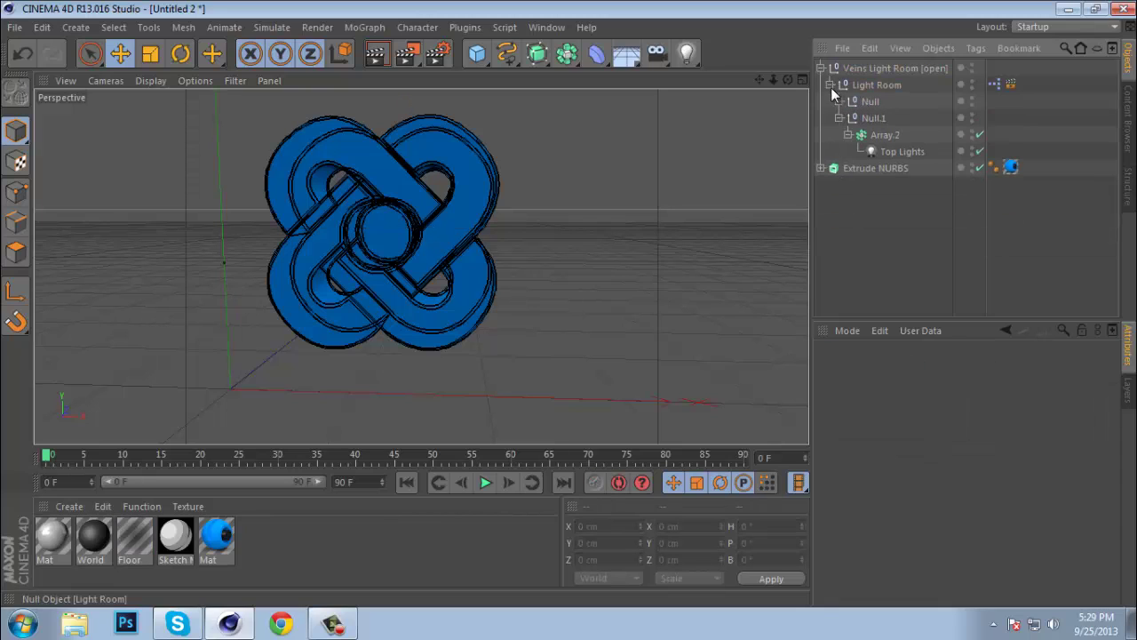
{"action": "left_click", "coordinate": [830, 84]}
{"action": "left_click", "coordinate": [821, 69]}
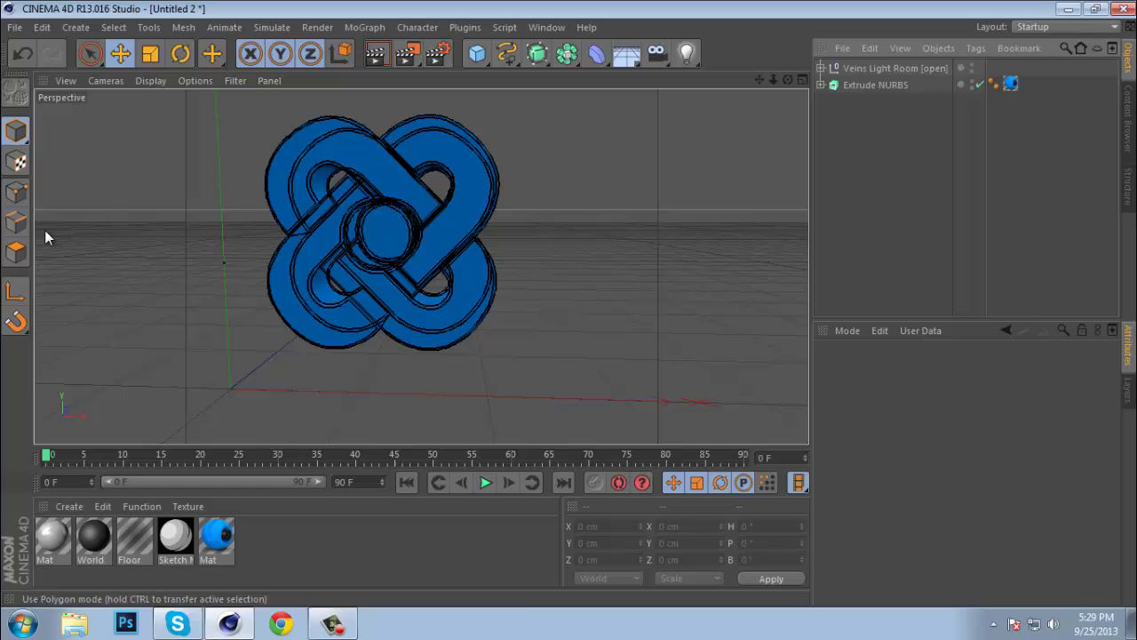
Step: Render the current view to preview the logo lit inside the light room
{"action": "left_click", "coordinate": [377, 56]}
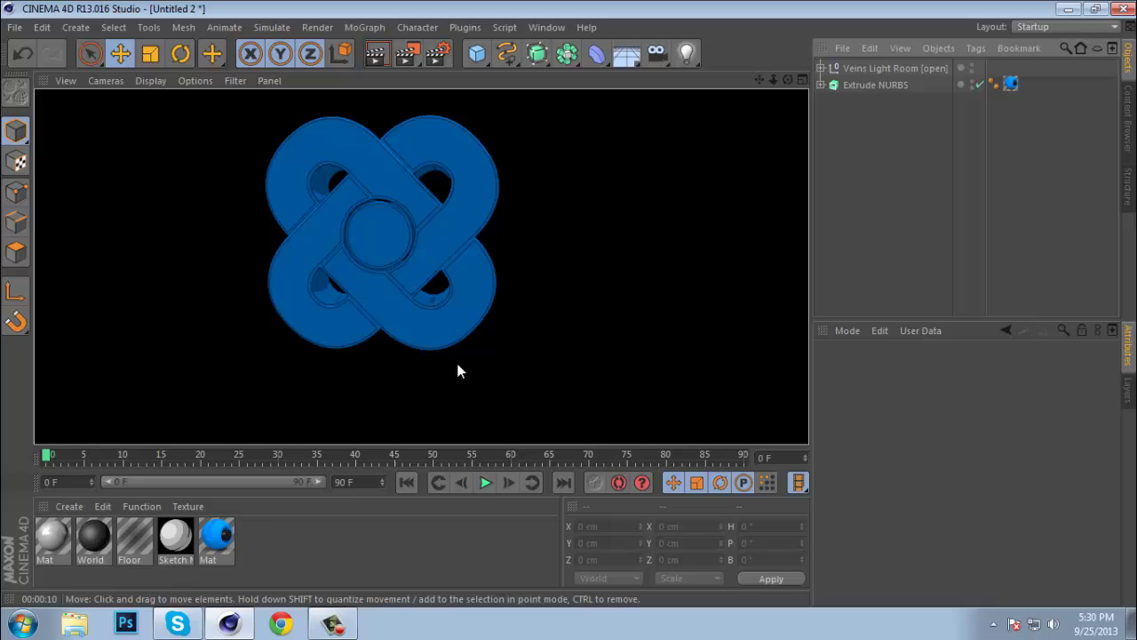
Step: Tilt the Extrude NURBS logo about 13.5° in pitch and render the view again
{"action": "left_click", "coordinate": [872, 86]}
{"action": "key", "text": "r"}
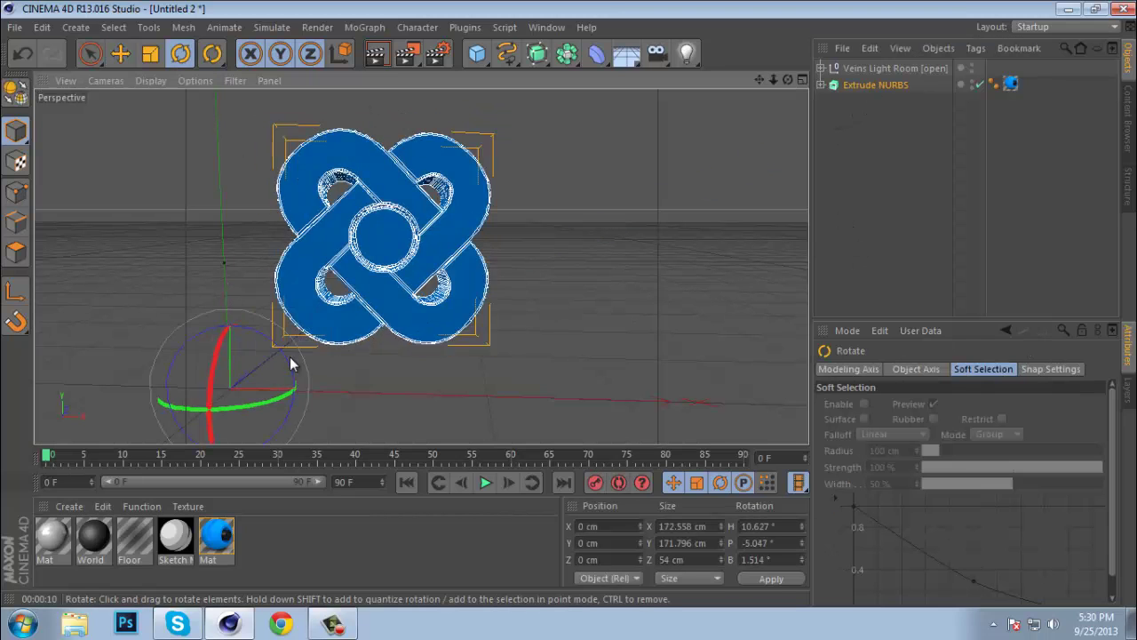
{"action": "left_click_drag", "start_coordinate": [291, 362], "coordinate": [202, 373]}
{"action": "key", "text": "ctrl+z"}
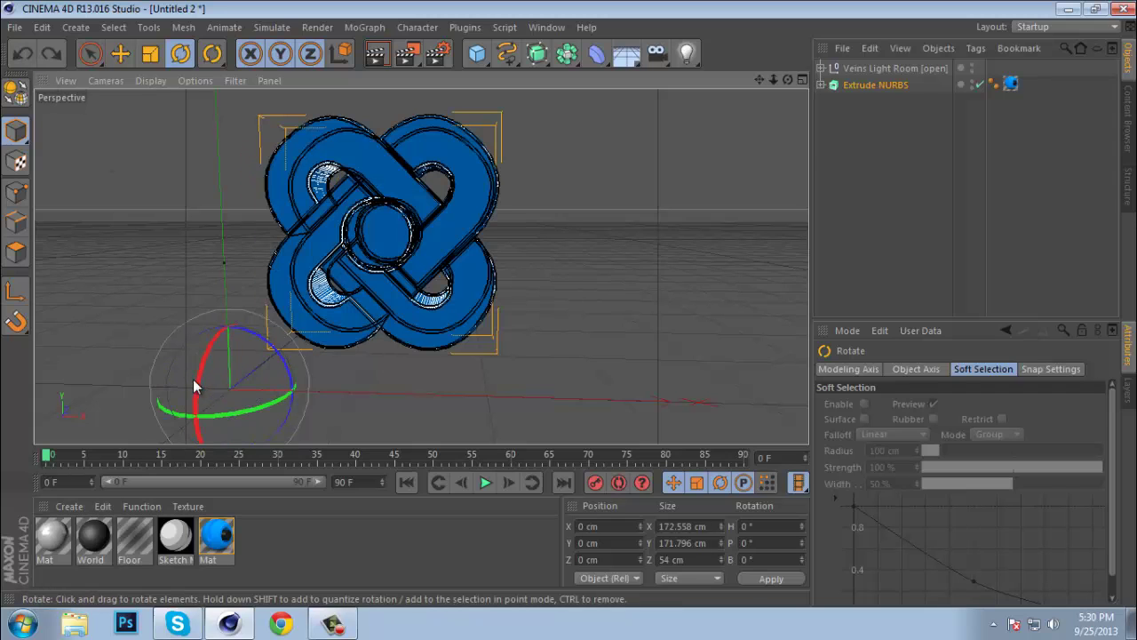
{"action": "left_click_drag", "start_coordinate": [203, 376], "coordinate": [224, 359]}
{"action": "left_click", "coordinate": [925, 233]}
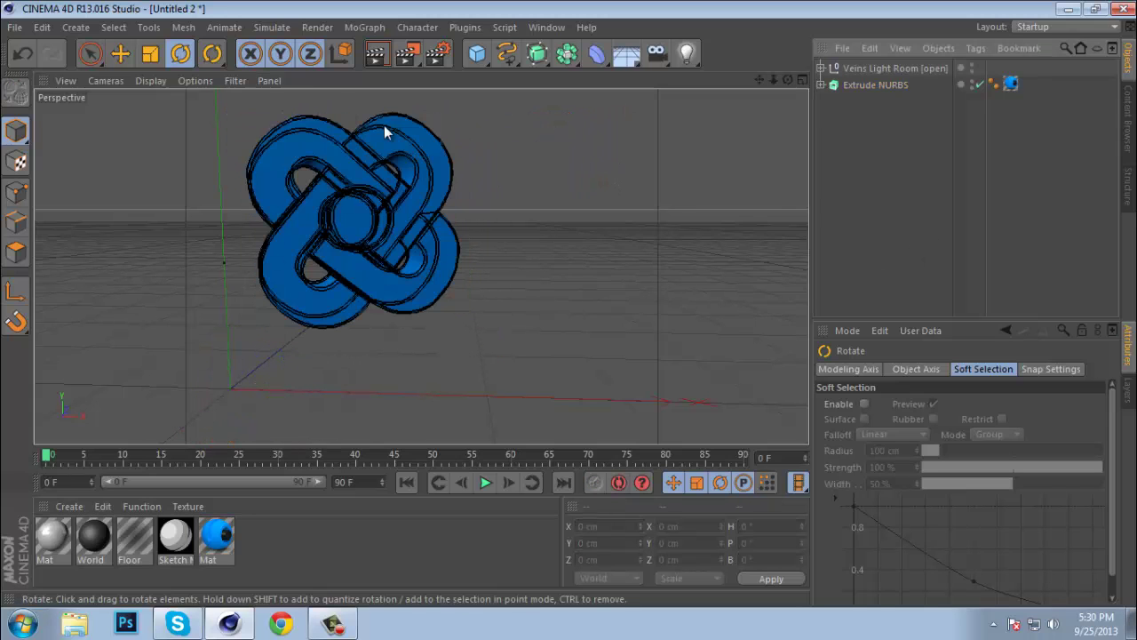
{"action": "left_click", "coordinate": [378, 59]}
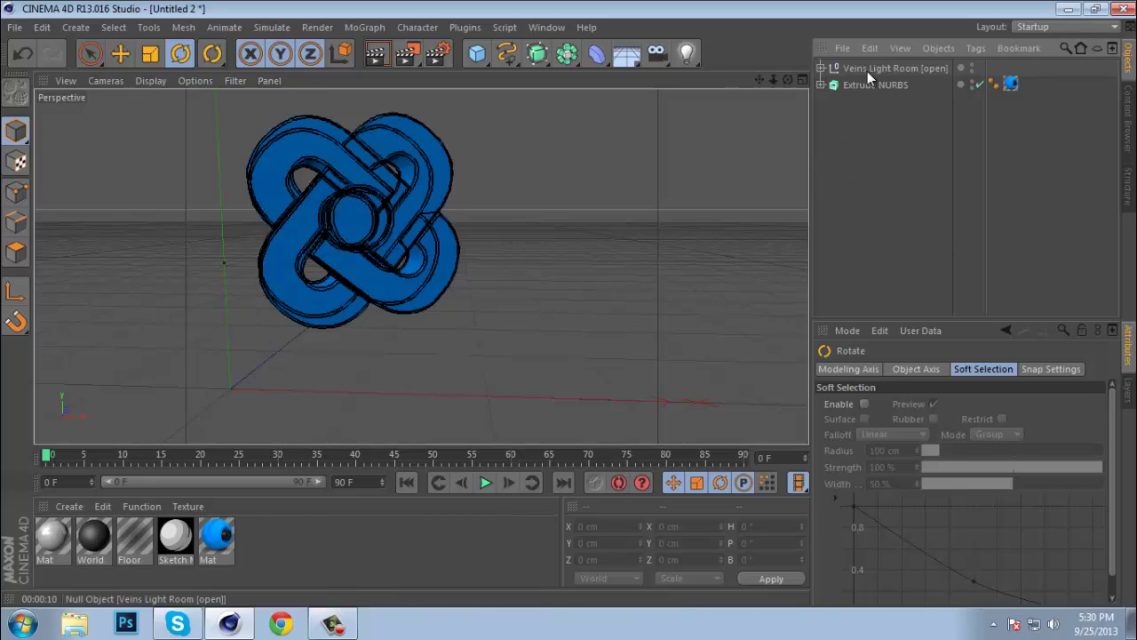
Step: Delete the Veins Light Room group and the Extrude NURBS logo from the Object Manager
{"action": "left_click", "coordinate": [867, 86]}
{"action": "key", "text": "Up"}
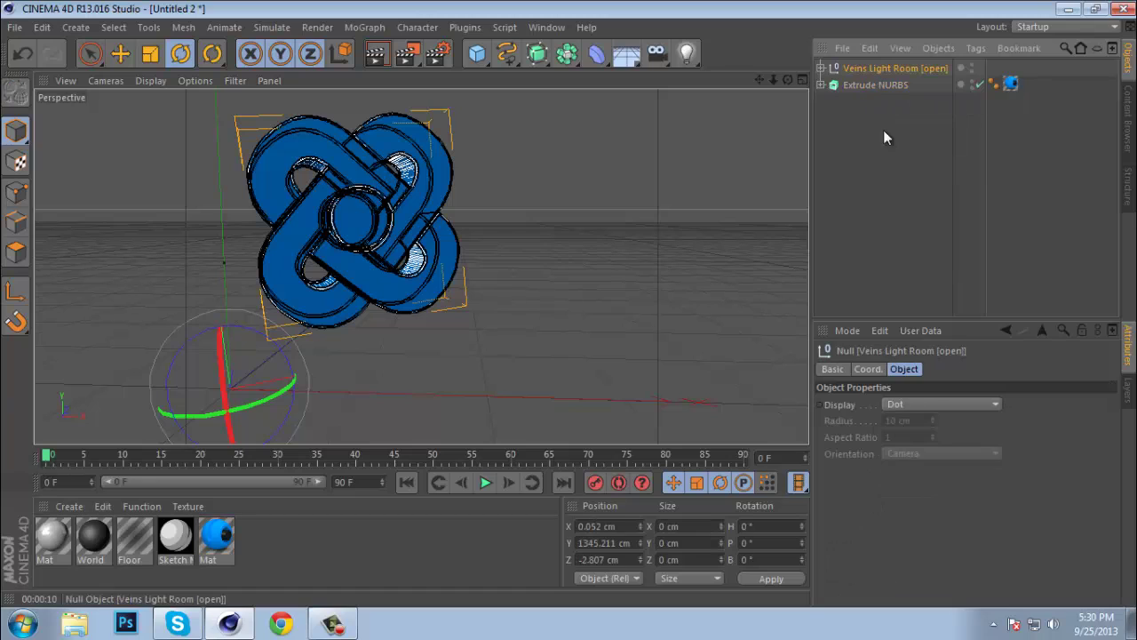
{"action": "key", "text": "Delete"}
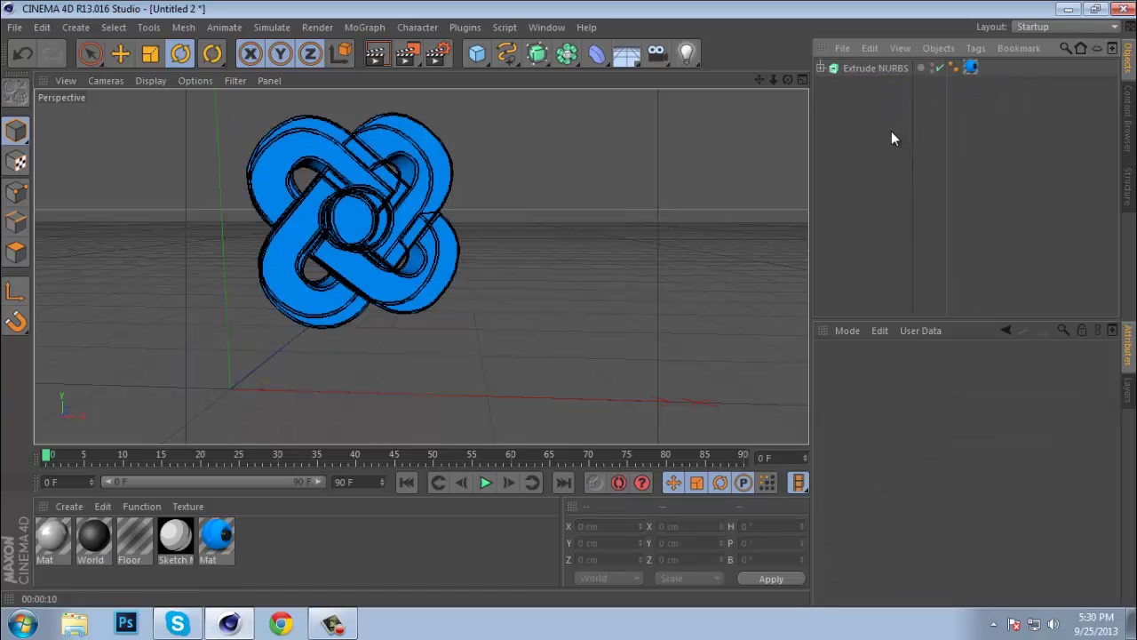
{"action": "left_click", "coordinate": [901, 68]}
{"action": "key", "text": "Delete"}
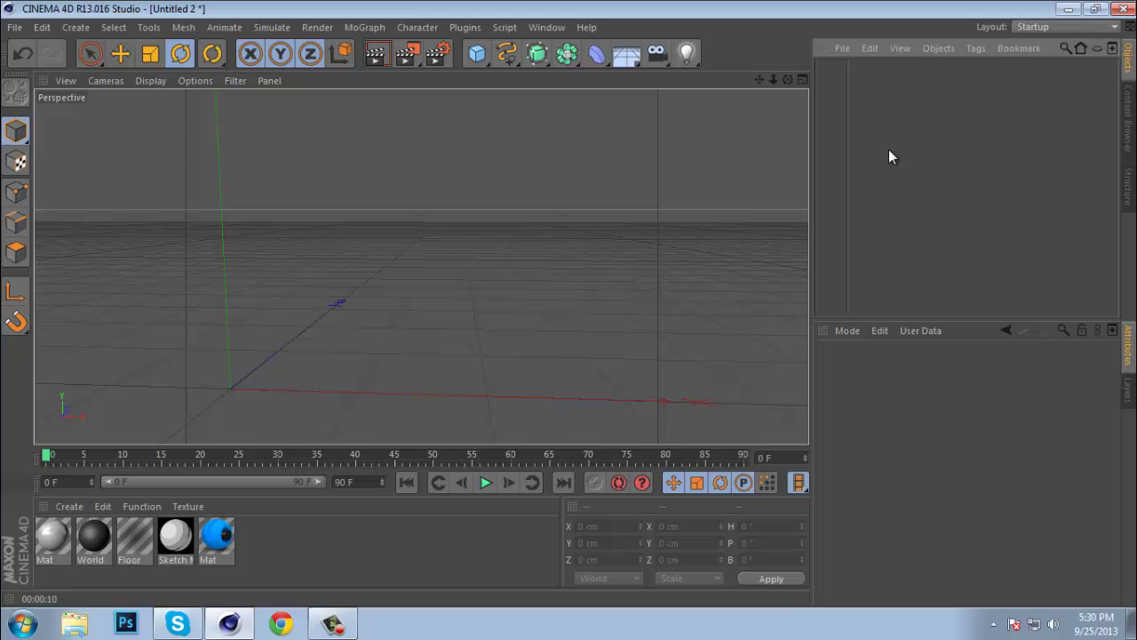